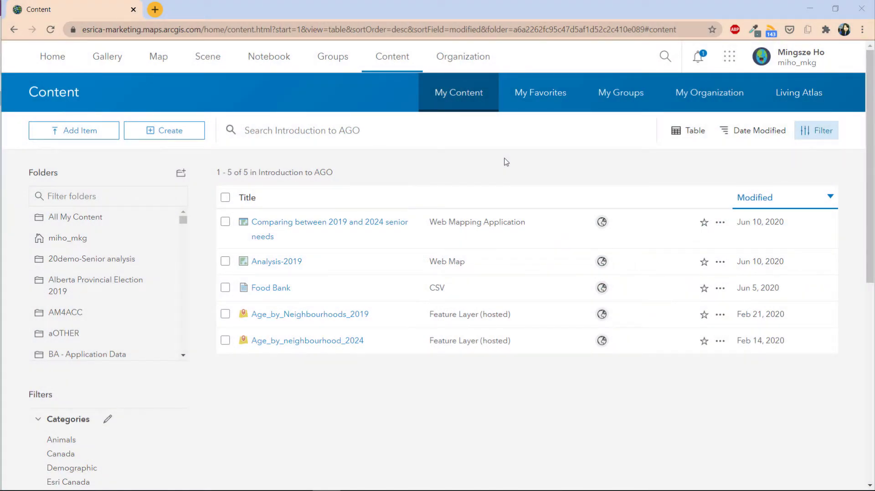
Open the 'Comparing between 2019 and 2024 senior needs' item page from the Introduction to AGO folder
left_click(412, 69)
mouse_move(603, 226)
left_click(447, 271)
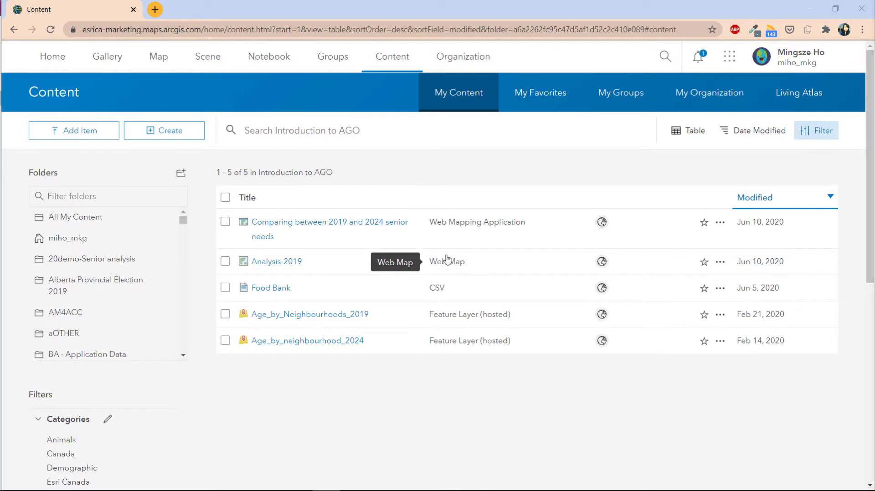
left_click(457, 237)
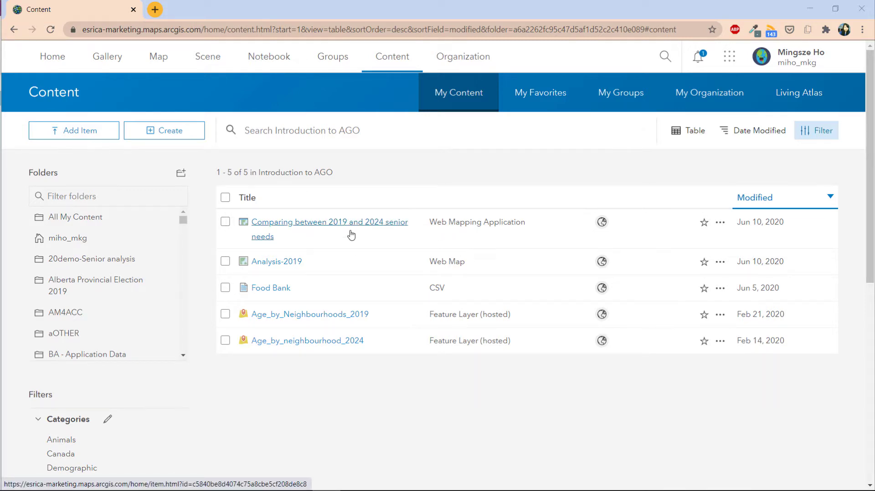
left_click(352, 234)
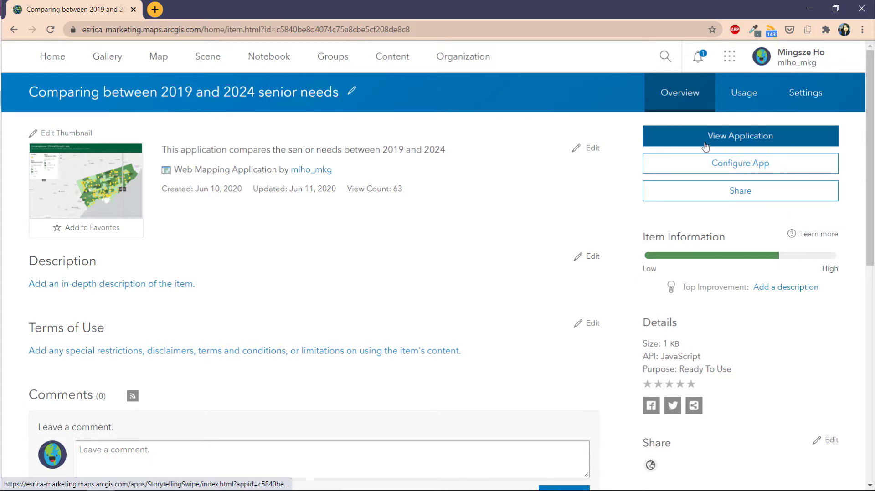
Launch the senior needs app in story configuration mode and highlight '&edit=true' in its address
left_click(692, 170)
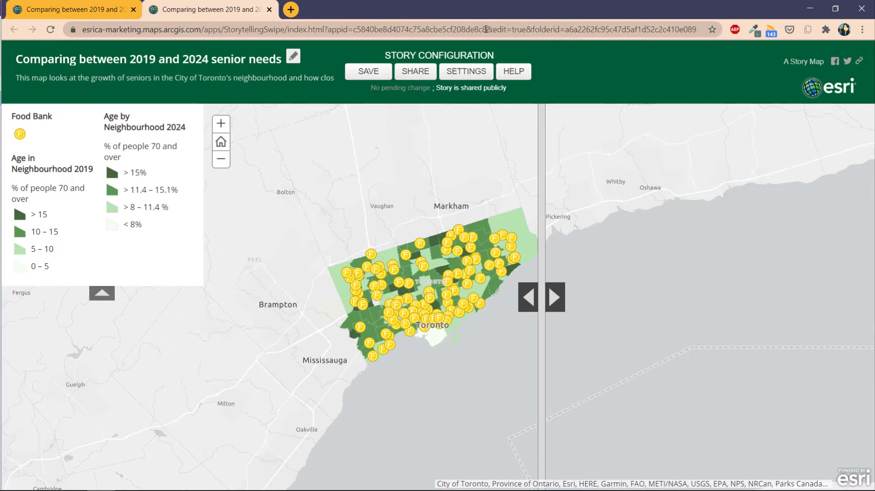
left_click_drag(485, 28, 526, 28)
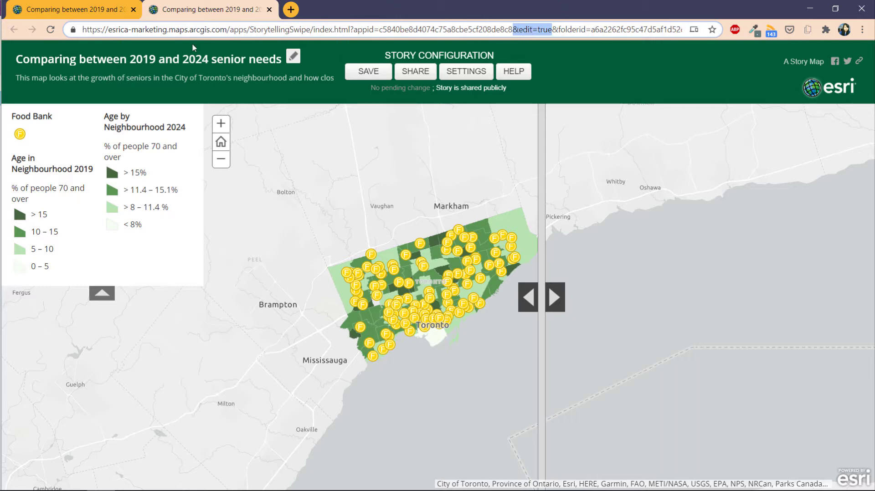
Back on the app's item overview, scroll down to review the item details and URL field
left_click(95, 11)
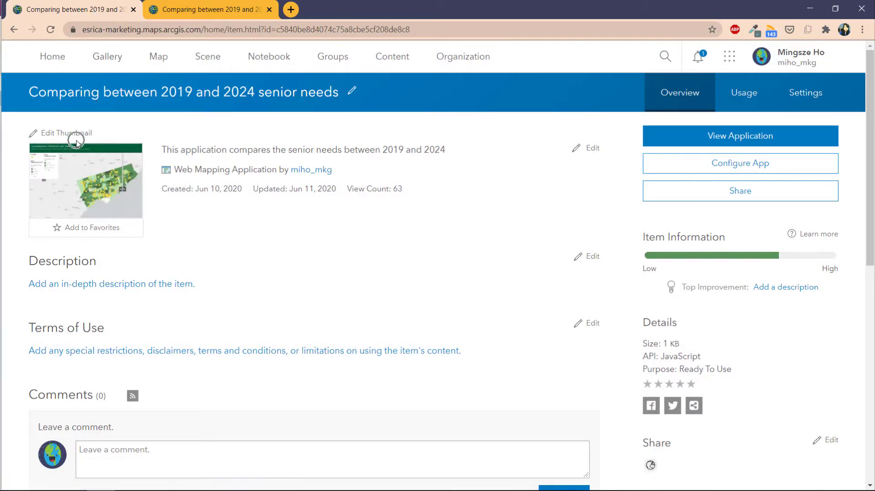
left_click(112, 274)
scroll(107, 345, "down", 7)
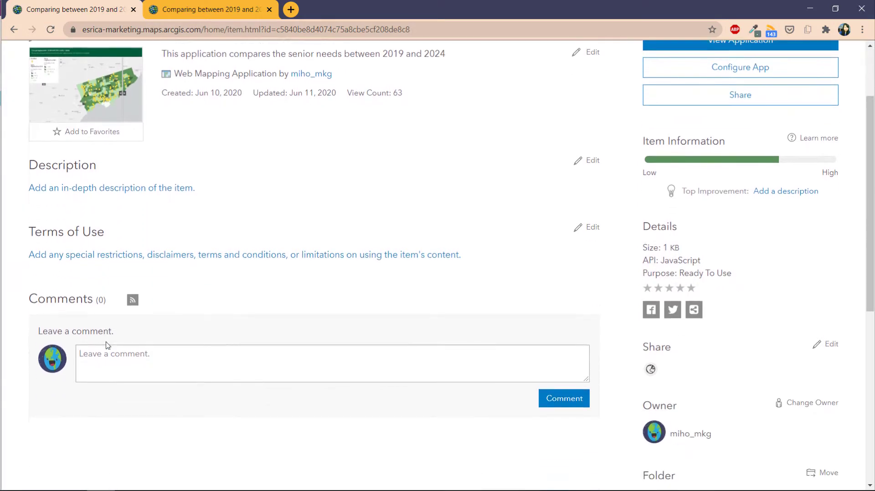
scroll(108, 346, "down", 3)
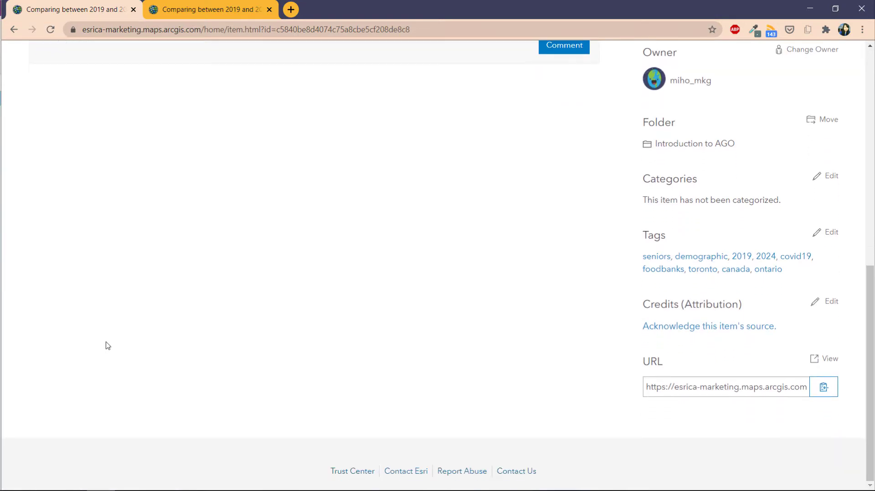
scroll(107, 346, "up", 10)
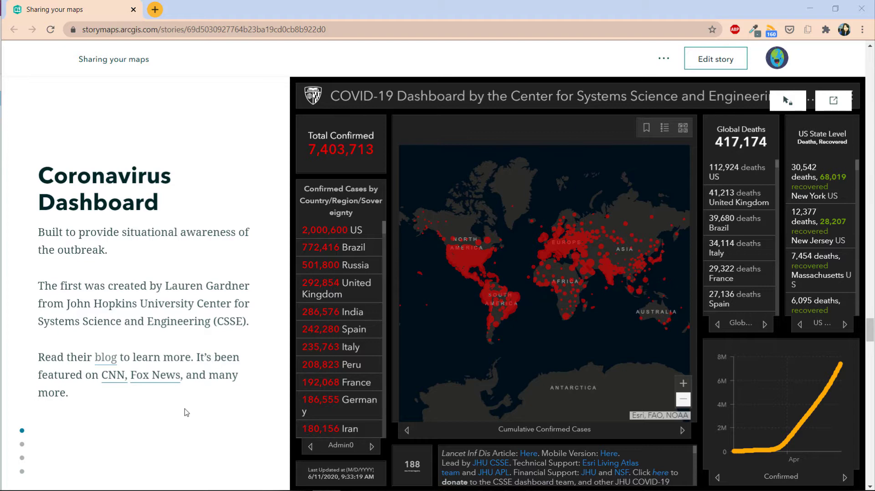
Scroll the story down to the Operations Dashboard section showing the Toronto Raptors shot map
scroll(186, 413, "down", 5)
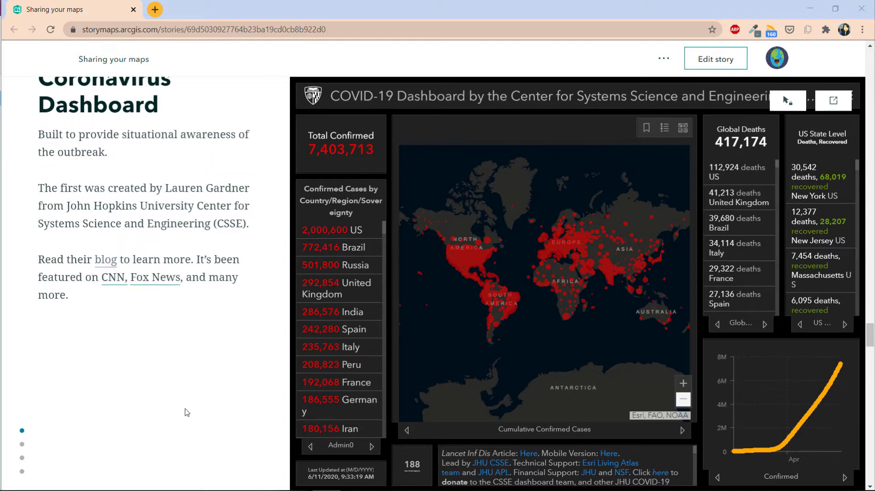
scroll(186, 413, "down", 5)
scroll(187, 412, "down", 3)
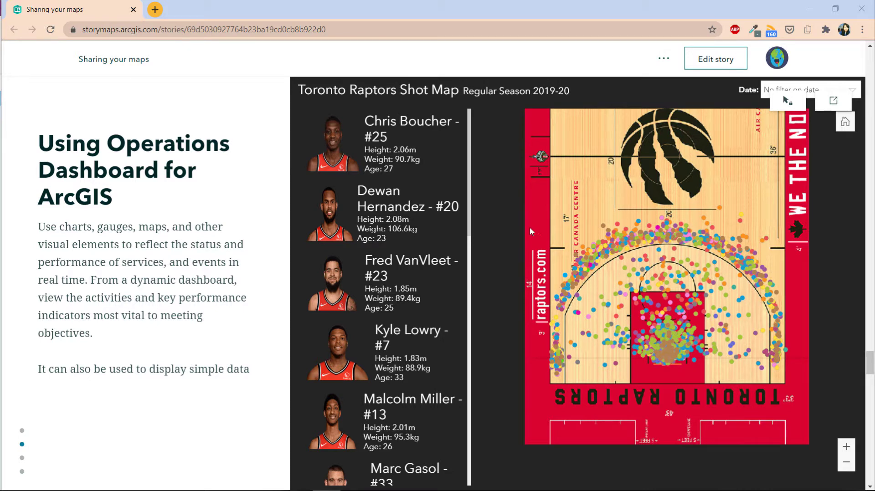
Filter the Raptors shot map to Fred VanVleet's shots, then to Kyle Lowry's
left_click(424, 273)
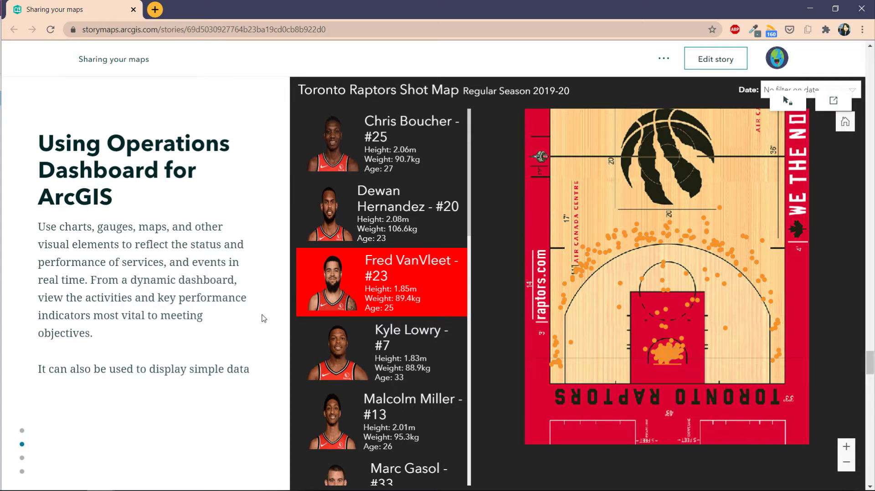
scroll(368, 371, "down", 1)
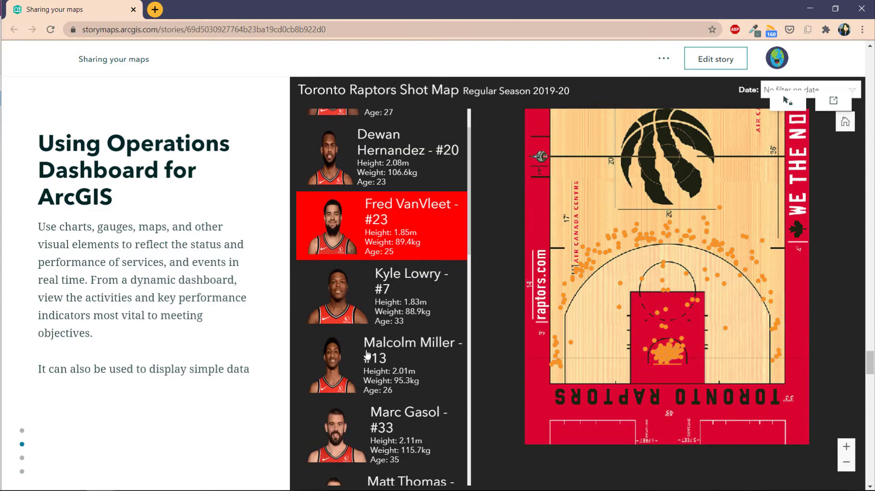
left_click(376, 305)
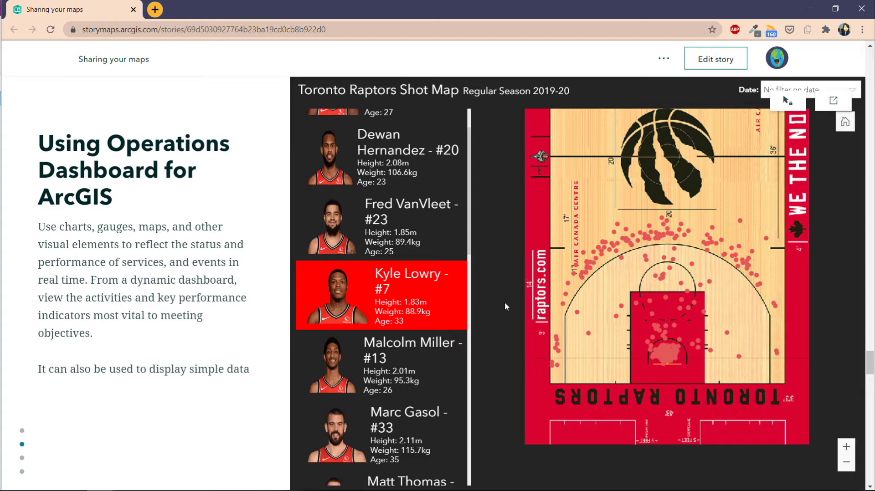
Zoom the court out and back in, then scroll on to the CTV real-estate example link
scroll(505, 301, "down", 2)
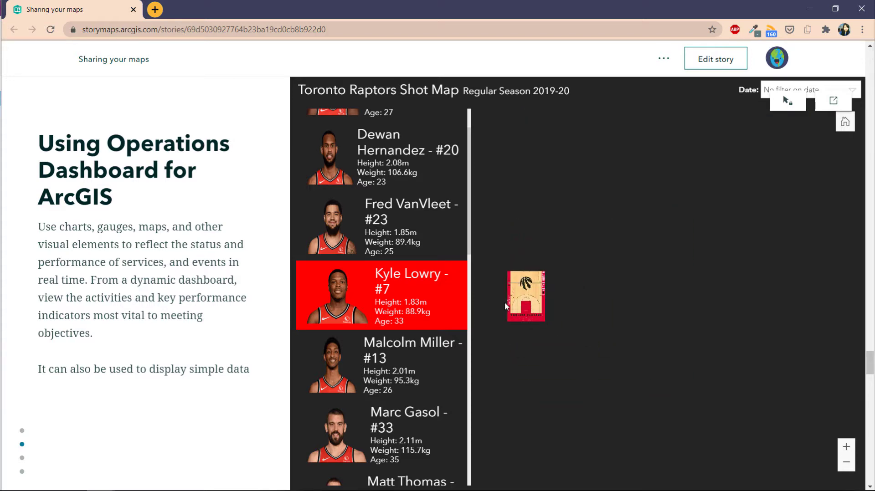
scroll(504, 302, "up", 2)
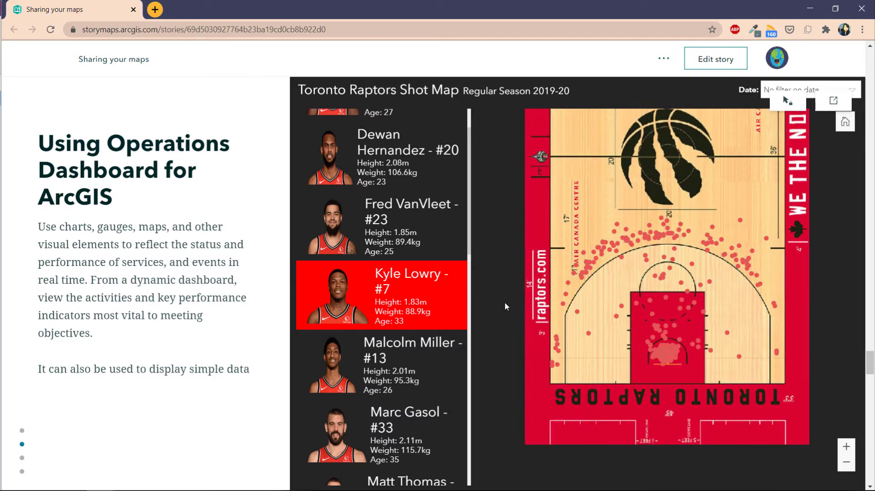
scroll(248, 386, "down", 5)
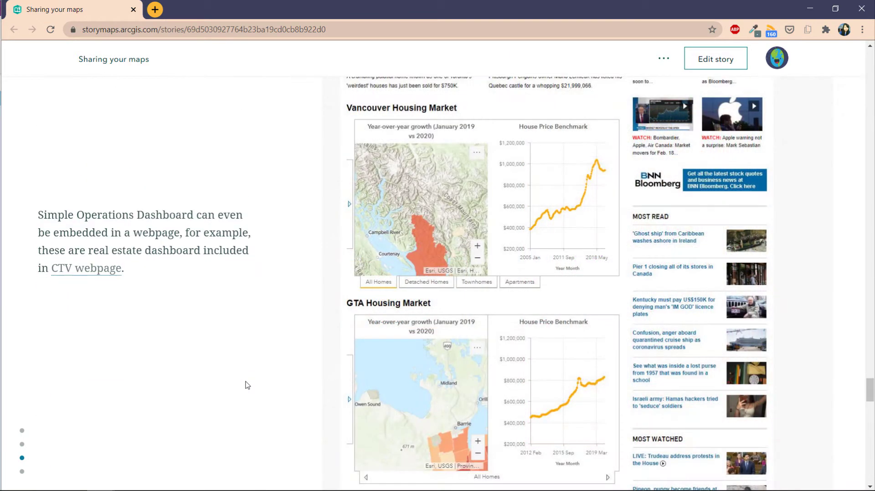
scroll(248, 385, "down", 1)
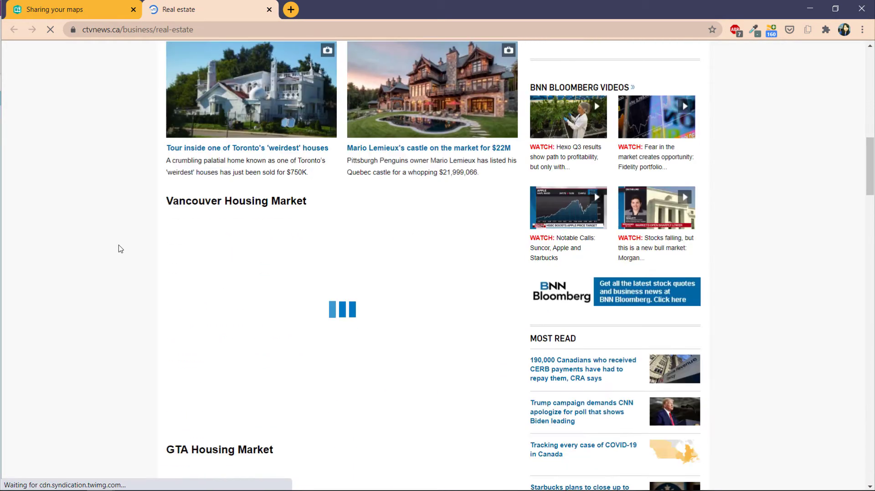
scroll(120, 249, "down", 2)
scroll(121, 246, "down", 1)
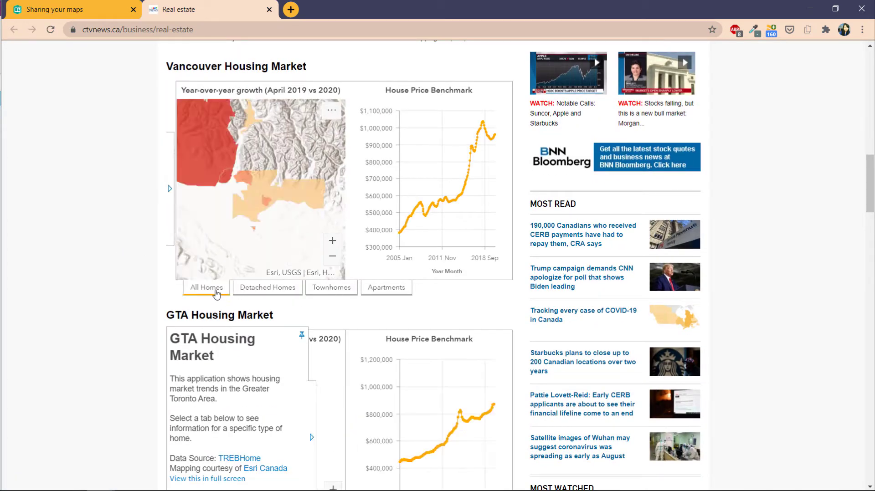
Inspect the Vancouver housing map's -5.7% benchmark popup, then return to the ArcGIS window
mouse_move(448, 204)
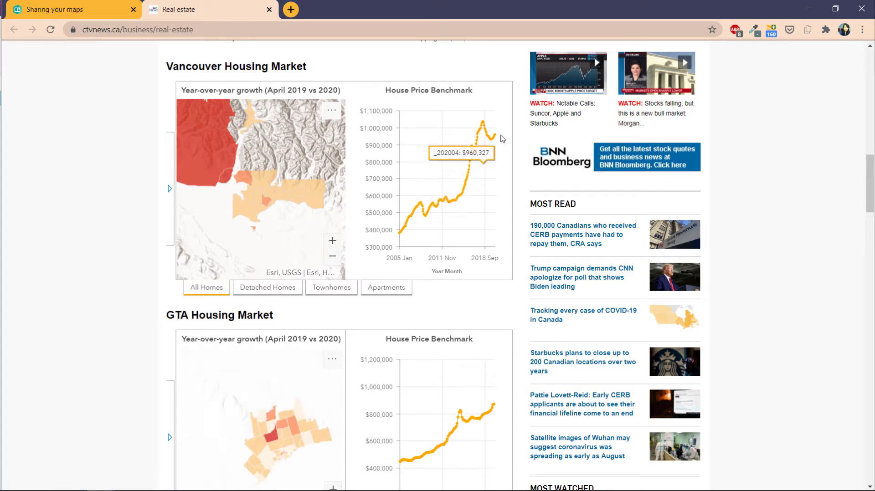
left_click(235, 167)
scroll(283, 186, "down", 2)
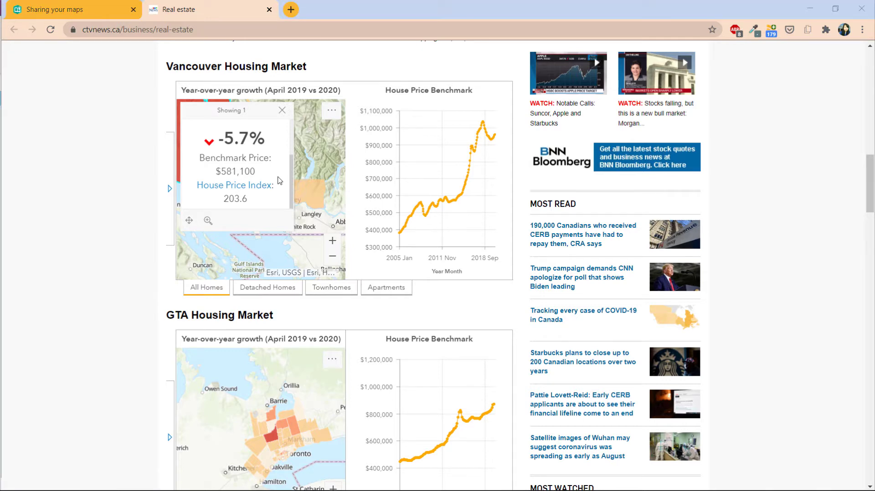
key("alt+Tab")
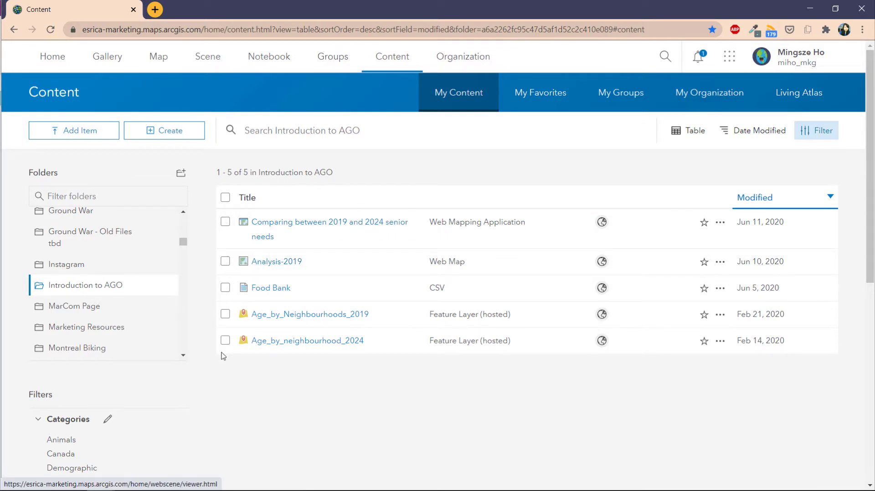
Open the Analysis-2019 web map and choose Dashboards as the web app type to create
left_click(292, 265)
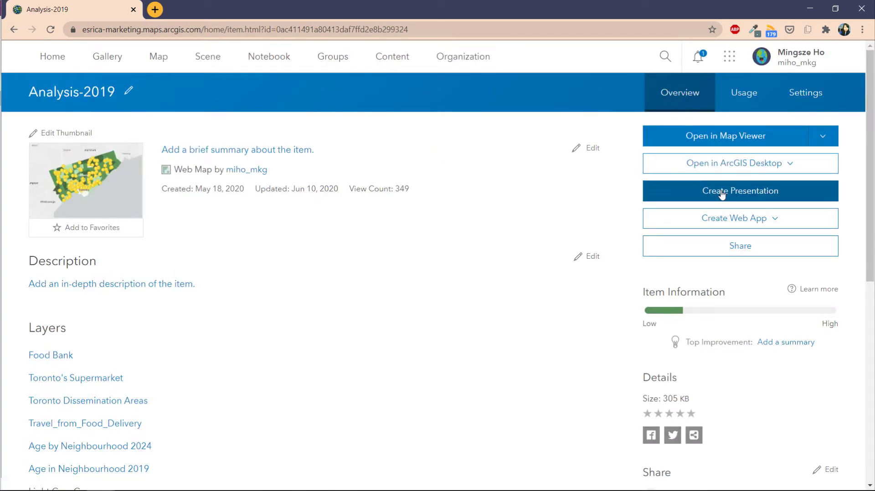
left_click(761, 224)
scroll(754, 267, "down", 1)
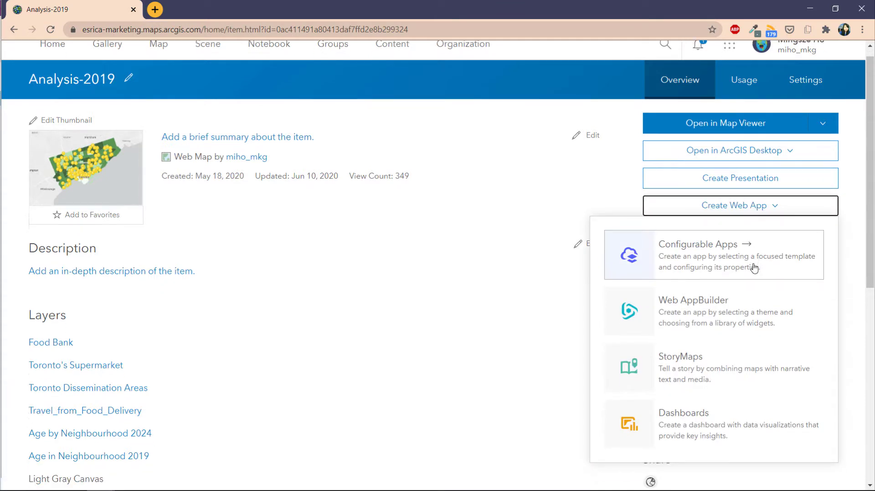
left_click(733, 241)
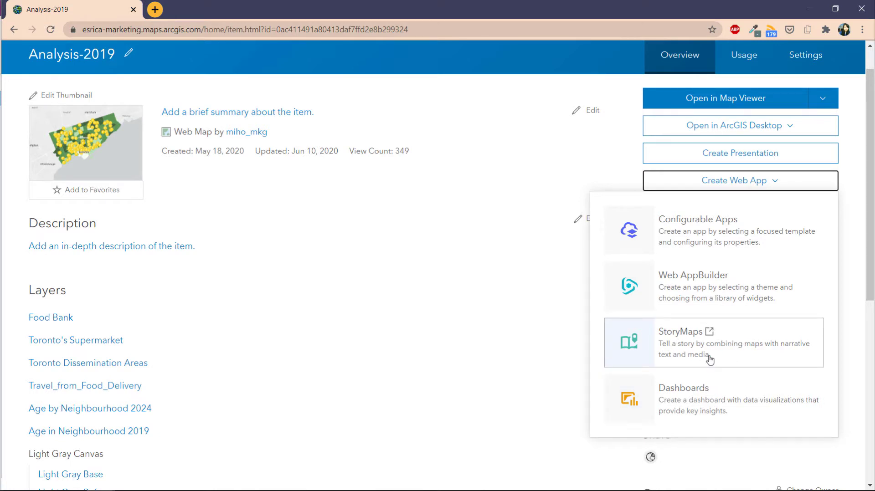
Title the new dashboard 'Food banks deliveries to seniors'
left_click(709, 404)
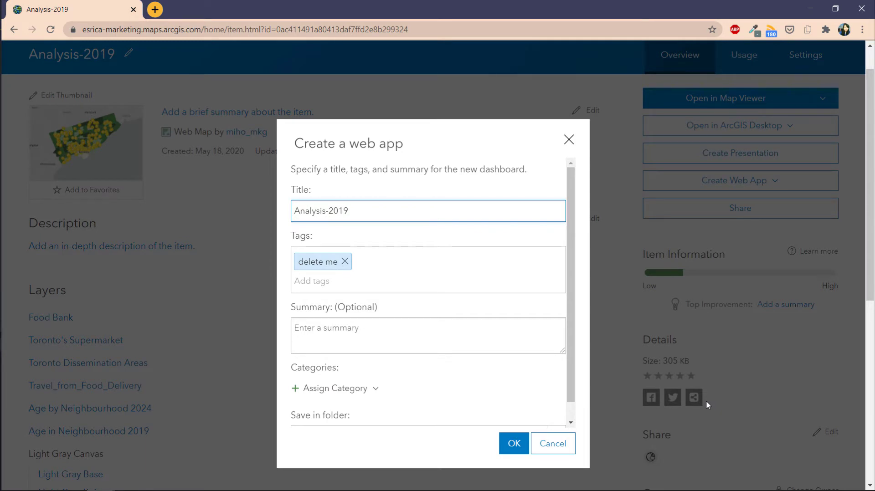
key("ctrl+a")
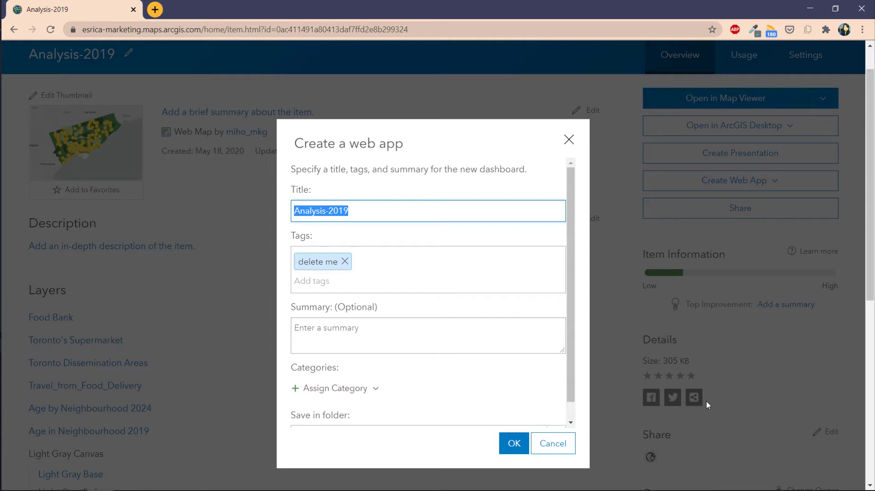
type("Foodbank")
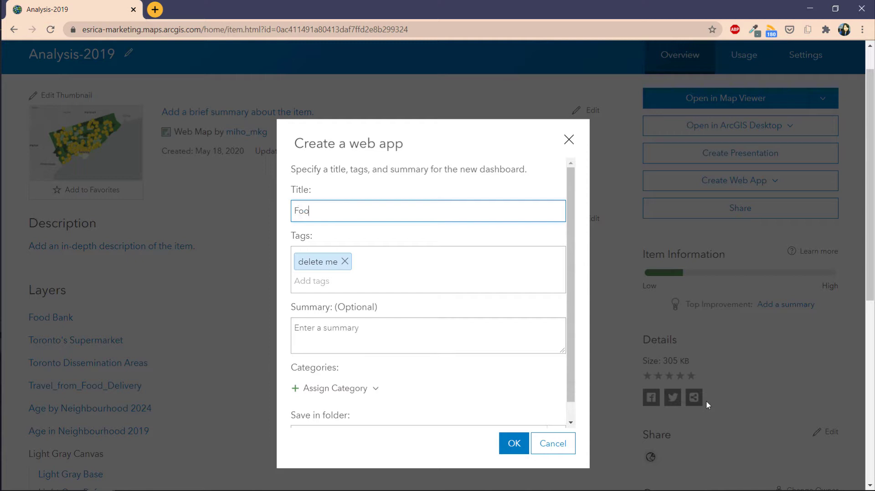
key("BackSpace")
key("BackSpace")
key("BackSpace")
key("BackSpace")
type("banks deliveries to seniors")
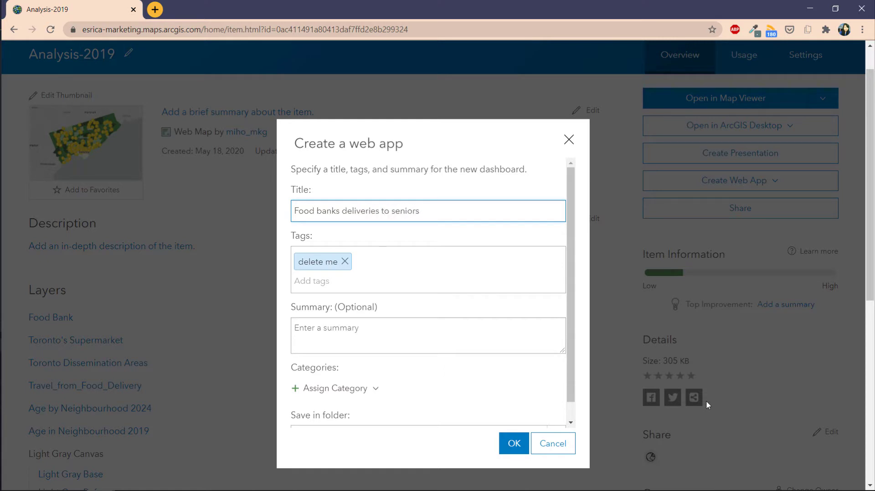
Replace the 'delete me' tag with food banks, seniors, toronto and demographics
scroll(426, 380, "down", 1)
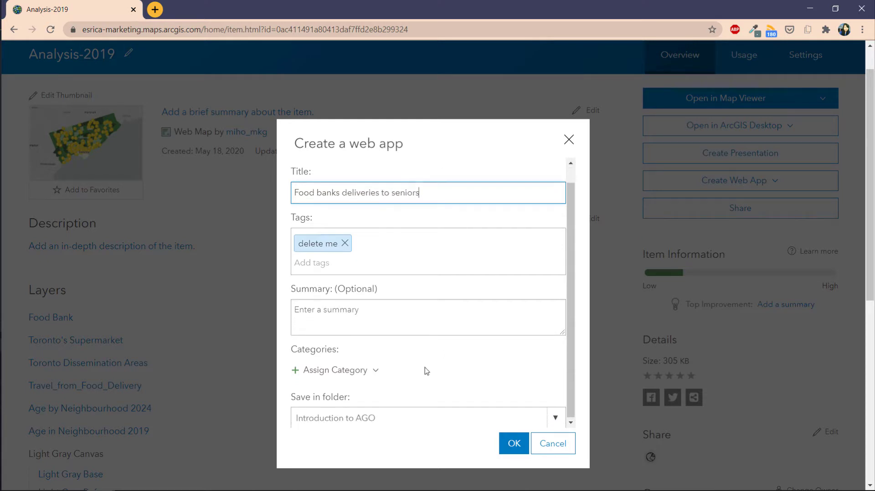
left_click(345, 242)
left_click(345, 242)
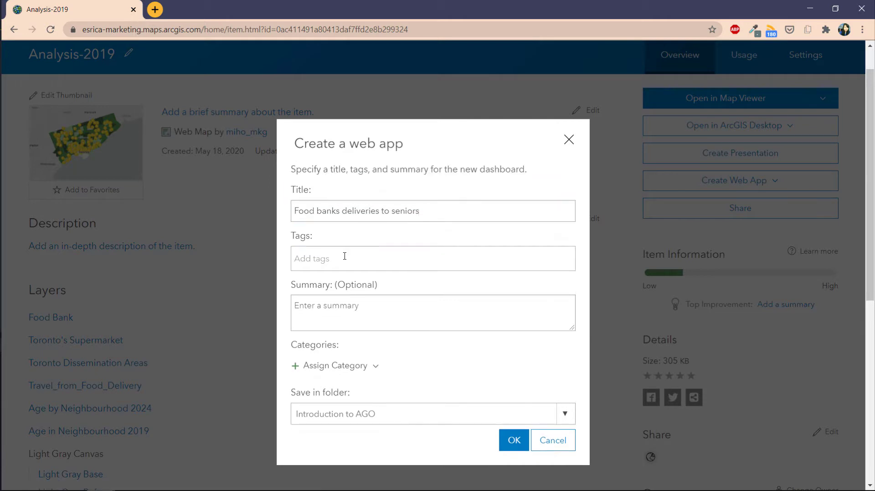
type("food bank")
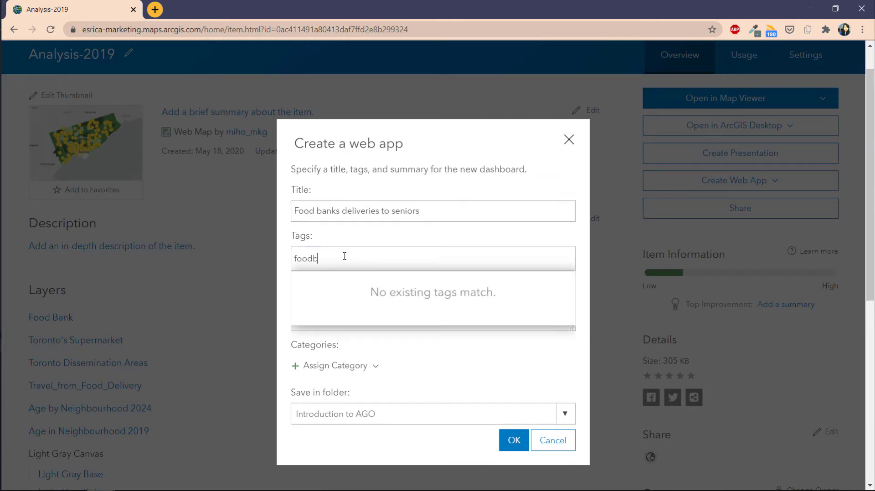
type("s")
key("Return")
type("seniors")
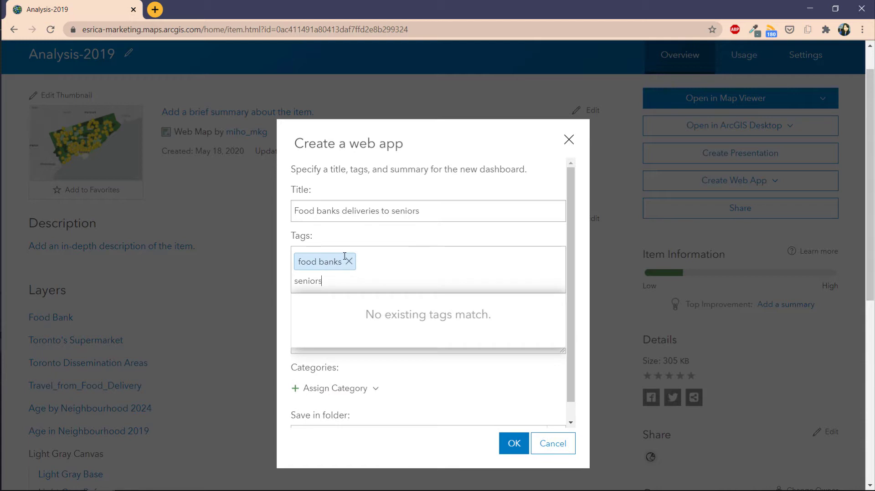
key("Return")
type("toronto")
key("Return")
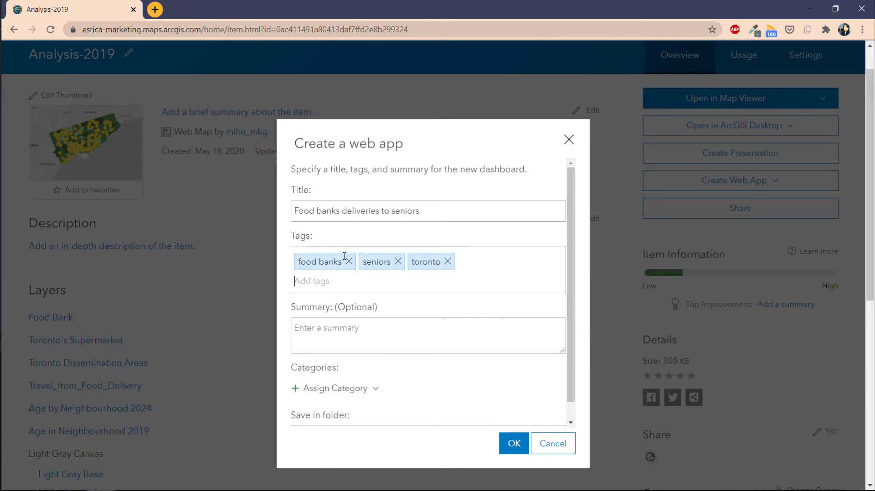
type("demographics")
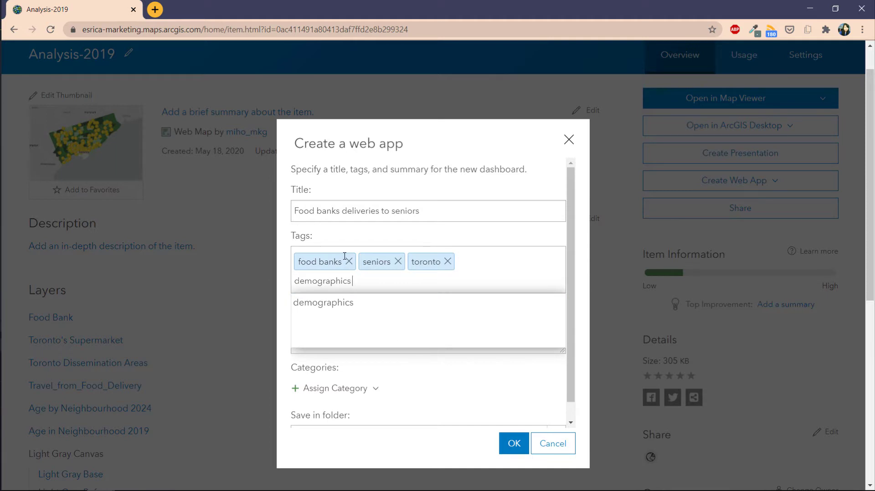
key("Return")
Add the summary 'This dashboard looks at the food banks that are delivering to seniors' and create it
key("Tab")
type("This dashboard looks at")
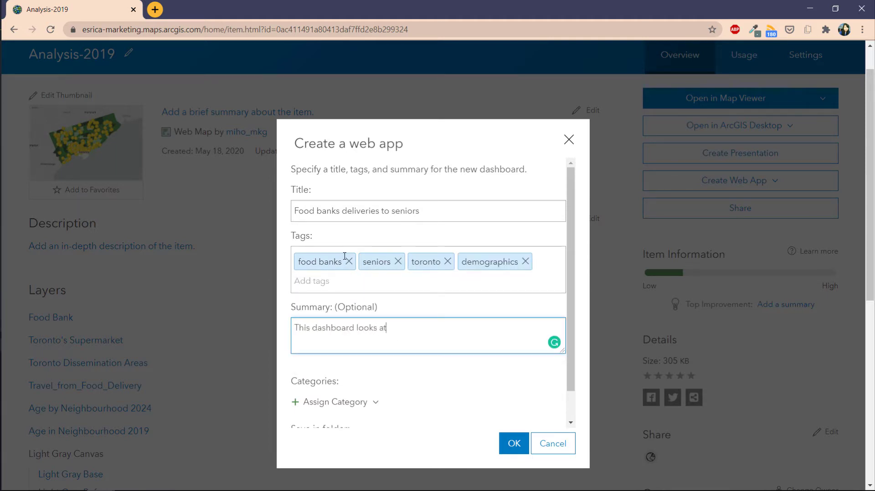
type(" the food banks that are de")
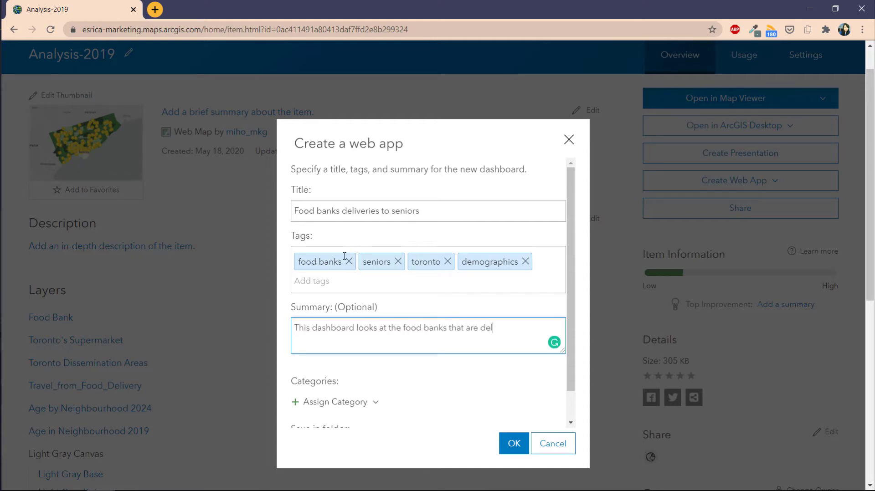
type("livering to seniors")
scroll(362, 307, "down", 5)
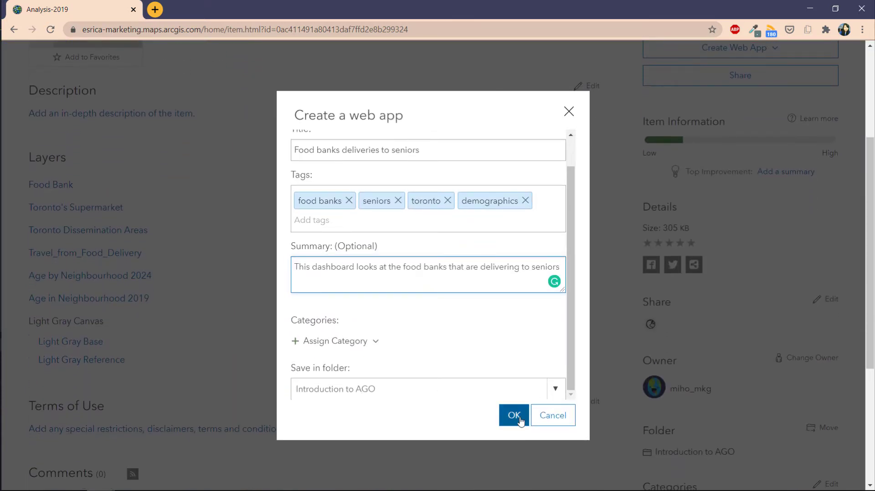
left_click(523, 422)
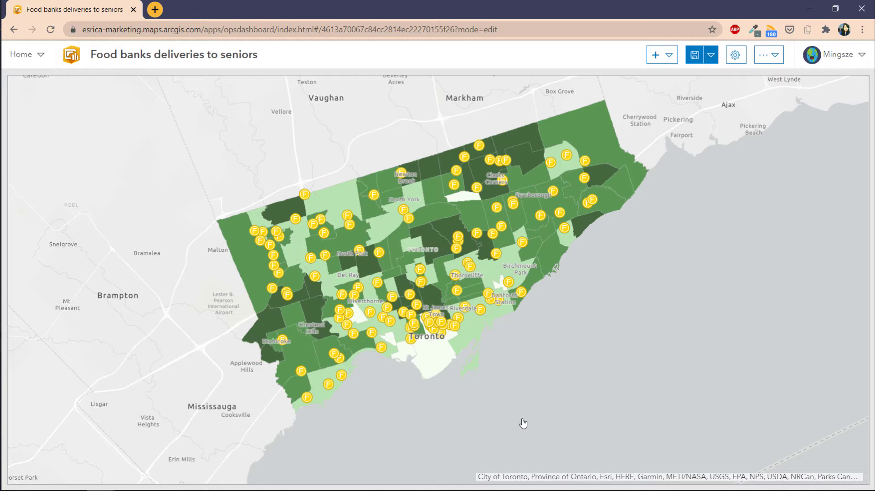
Show the browser bookmarks bar and bring up the dashboard's Add element menu
key("ctrl+shift+b")
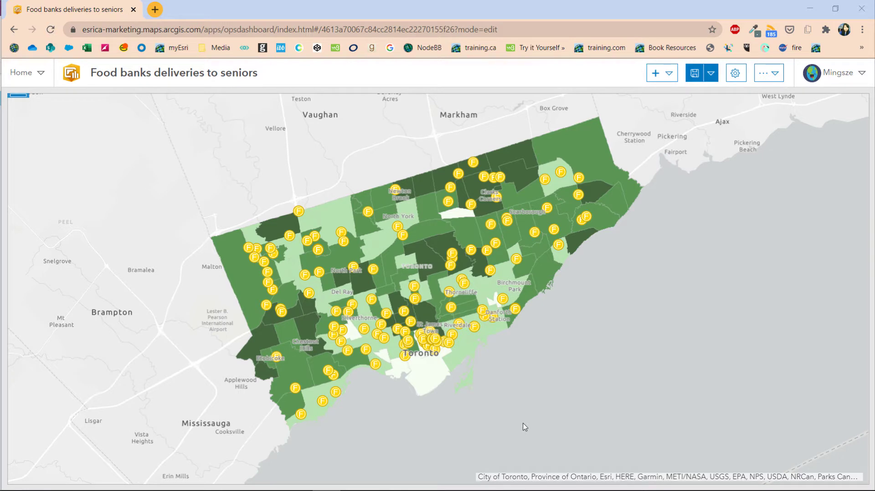
left_click(672, 73)
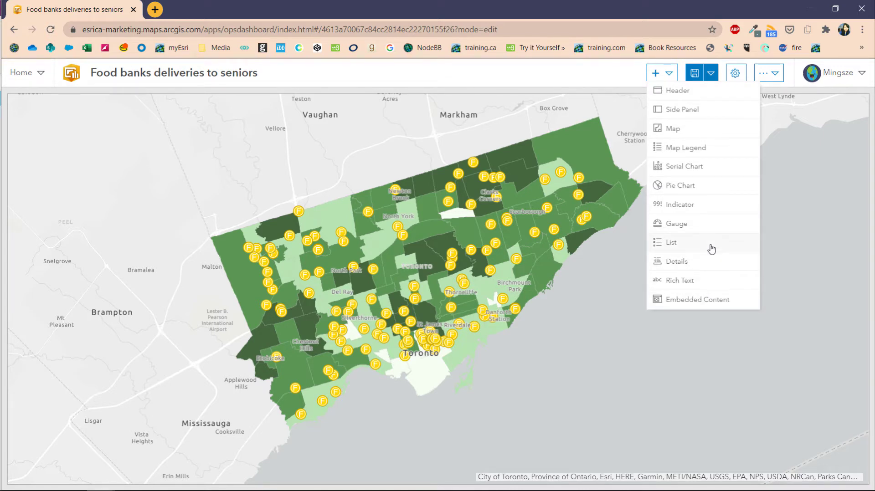
Add a List element that draws its entries from the Food Bank layer
left_click(711, 249)
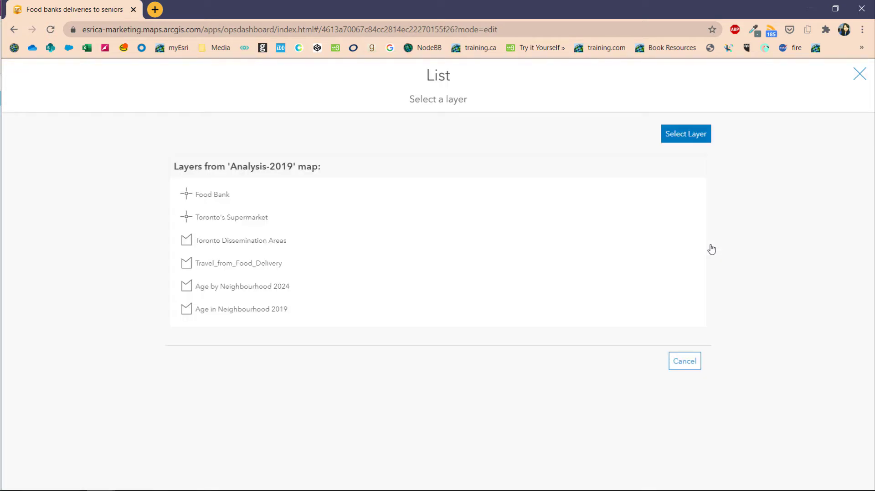
left_click(240, 197)
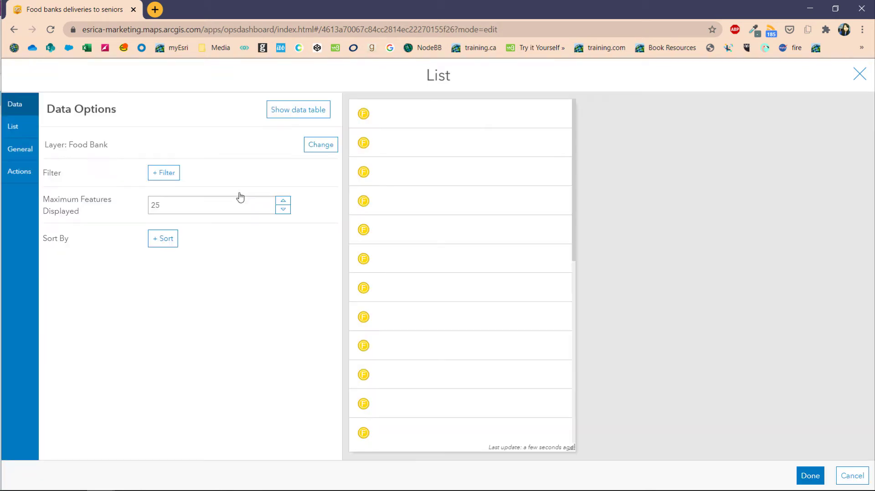
Raise the food bank list's Maximum Features Displayed from 25 to 300
left_click(365, 117)
left_click(72, 154)
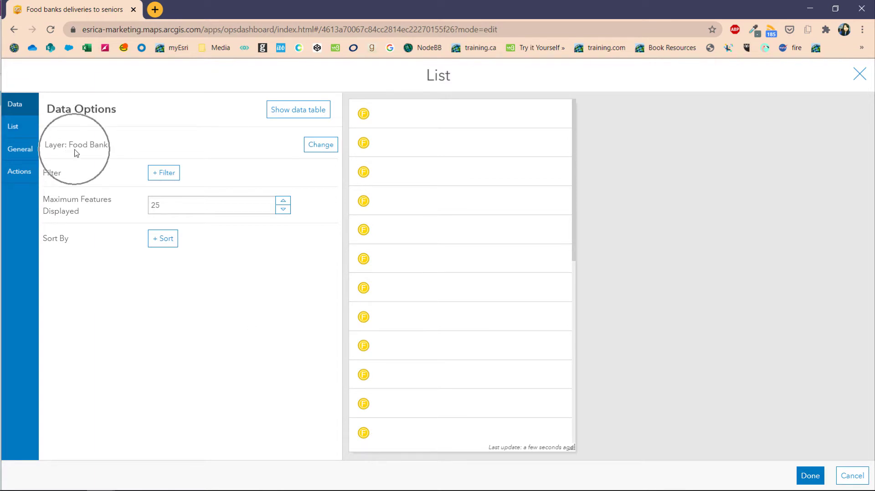
left_click(167, 174)
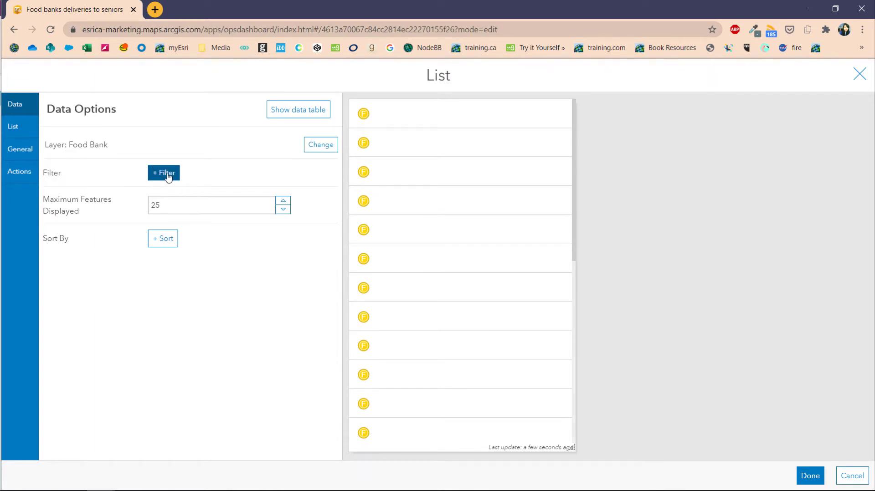
left_click(216, 205)
left_click_drag(216, 205, 149, 206)
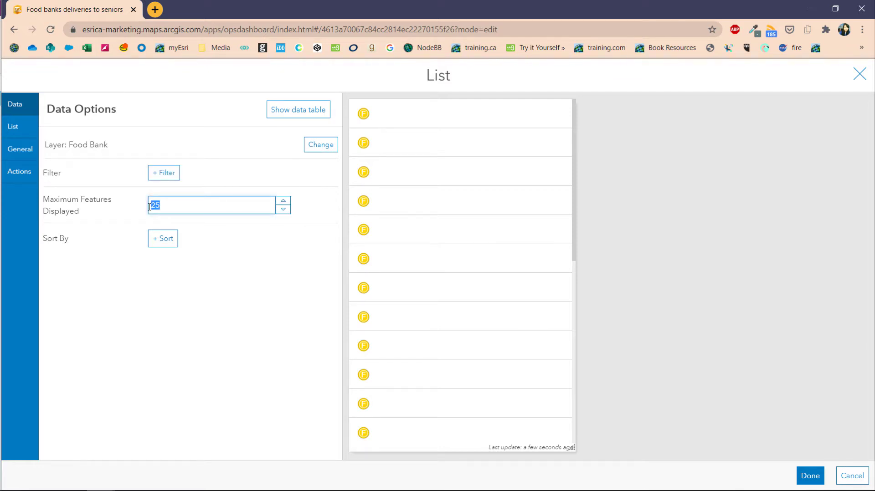
type("300")
left_click(159, 265)
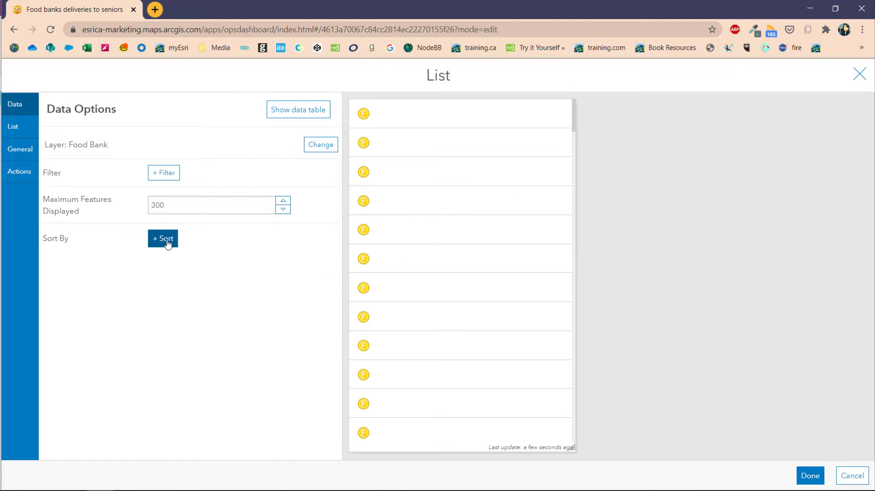
Sort the list by Organization in ascending order
left_click(166, 241)
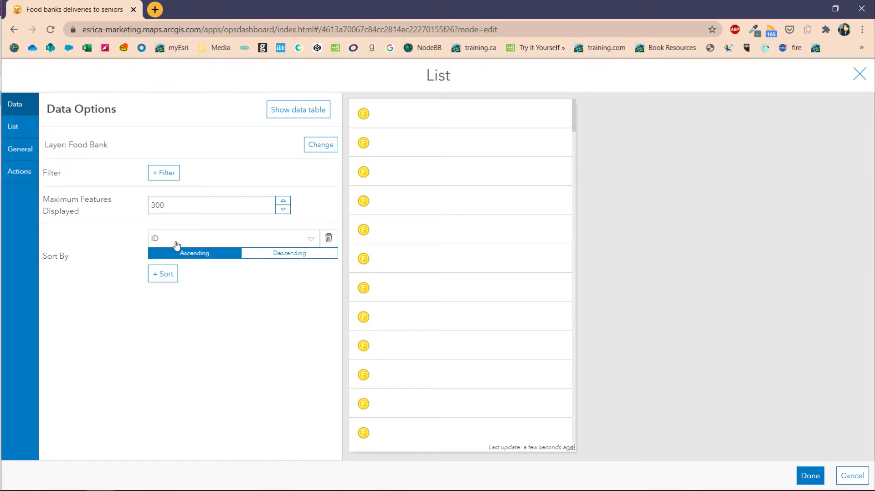
left_click(175, 239)
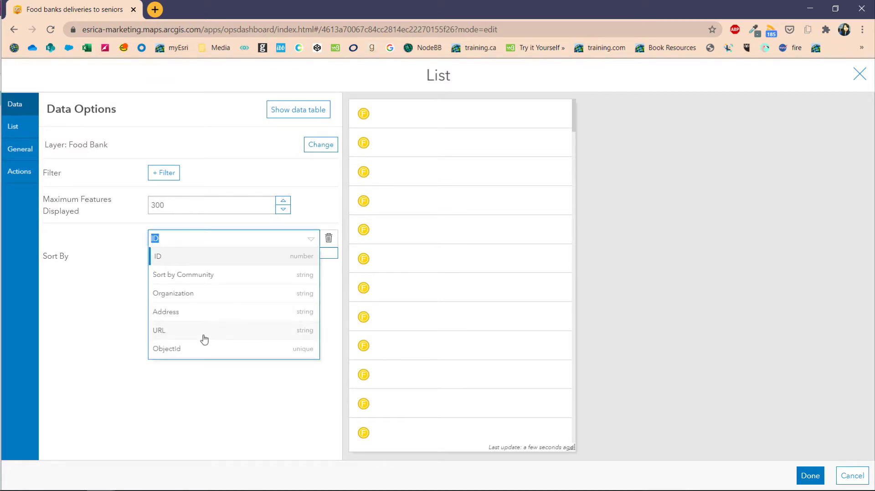
left_click(200, 295)
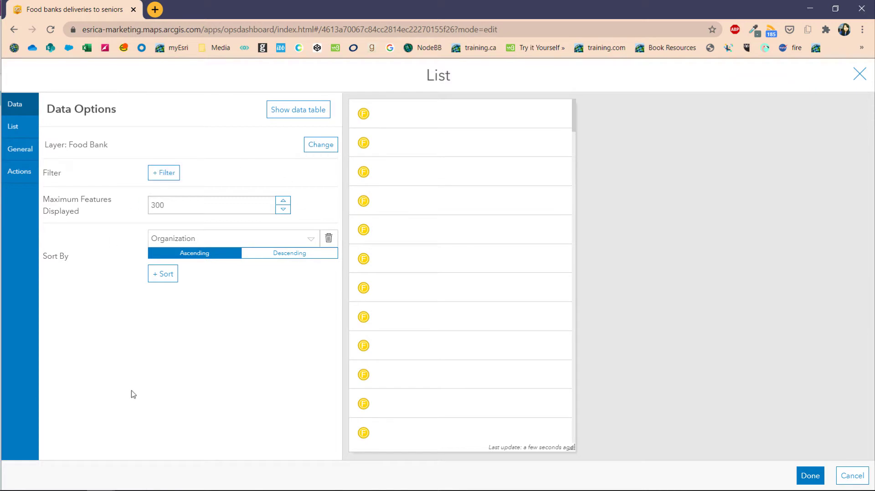
Start each list item's text with 'Name: {Organization}'
left_click(20, 132)
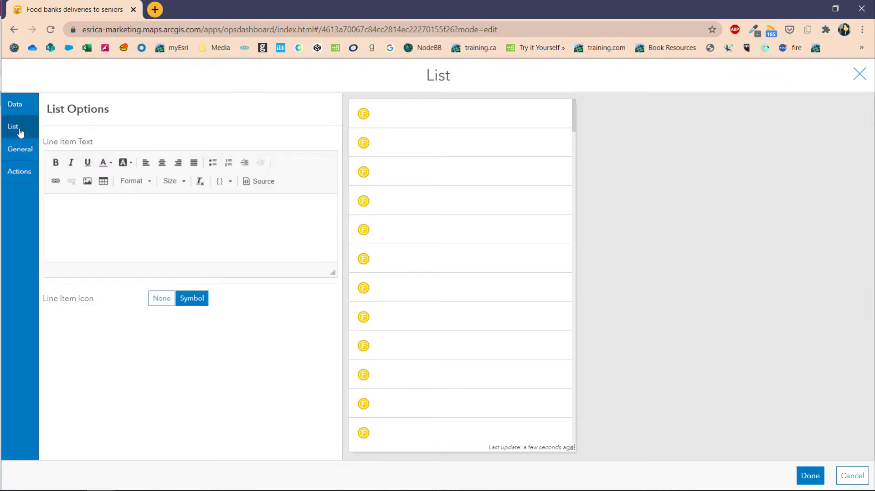
left_click(154, 224)
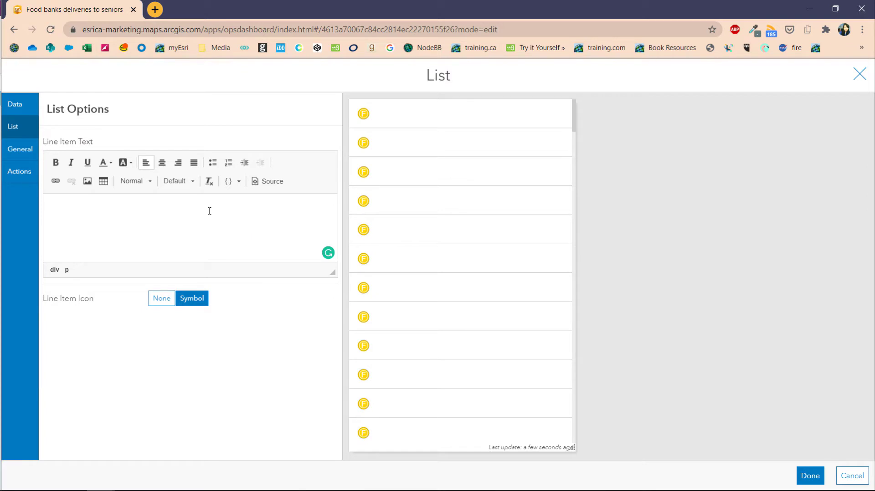
type("Name:")
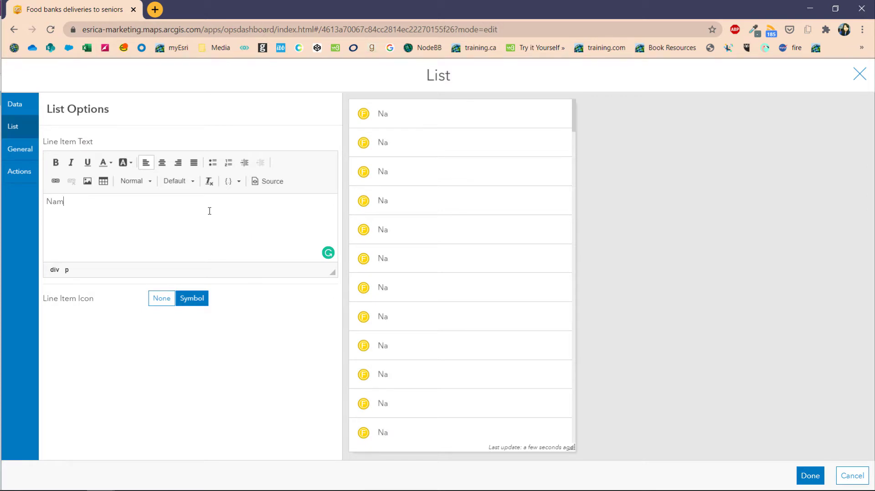
left_click(231, 181)
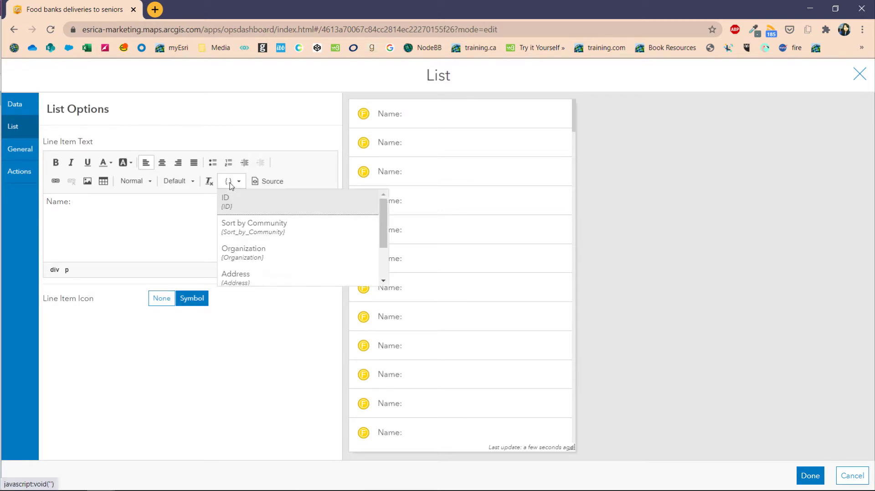
left_click(249, 255)
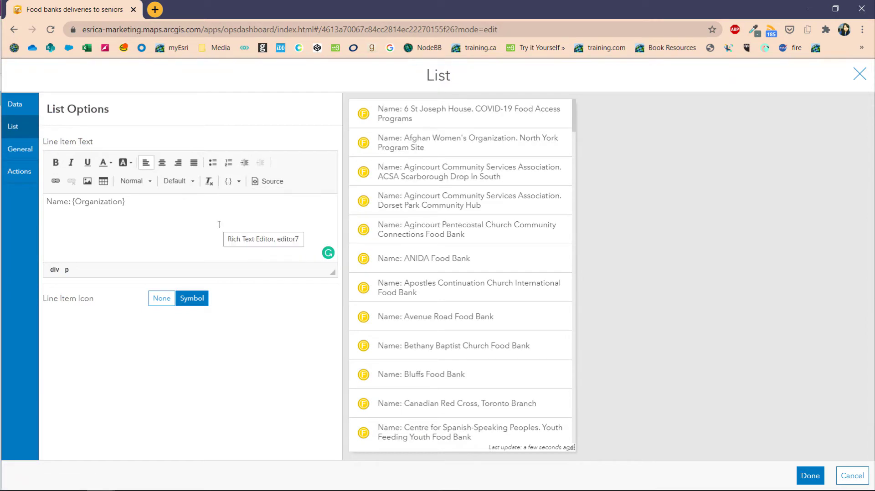
left_click(429, 117)
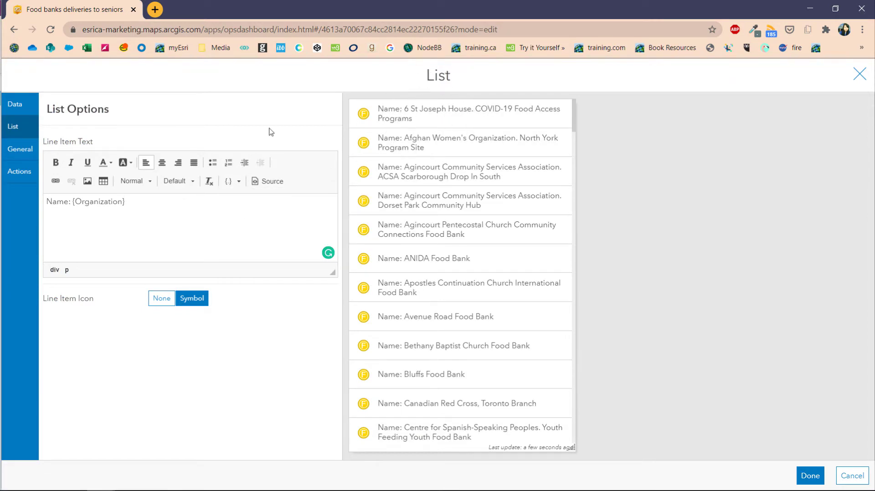
left_click(154, 229)
Add an 'Address: {Address}' line below the name line
key("Return")
type("Address:")
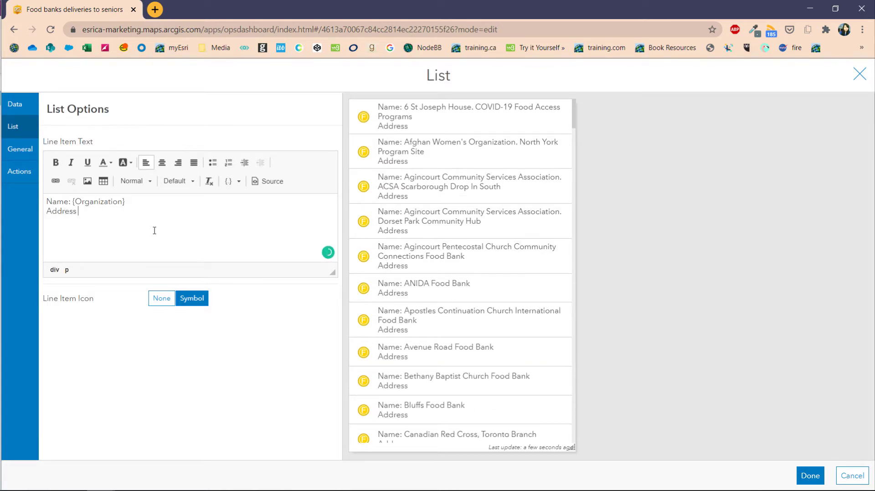
left_click(231, 181)
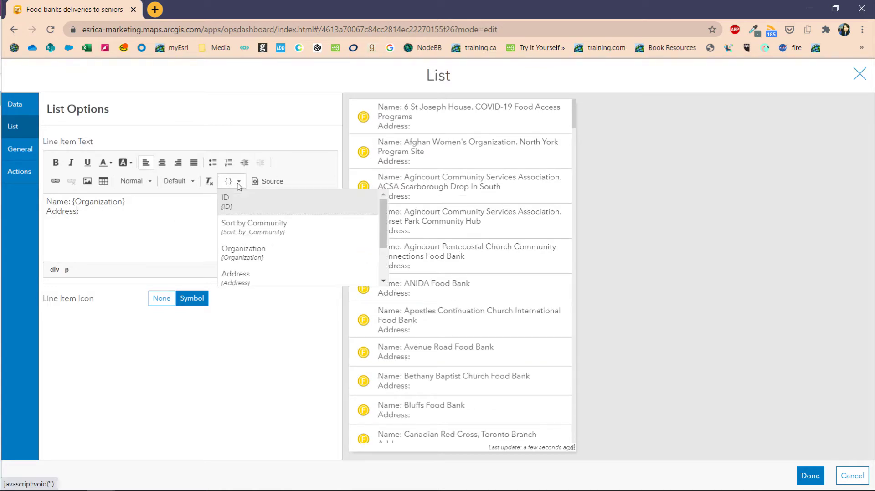
left_click(254, 274)
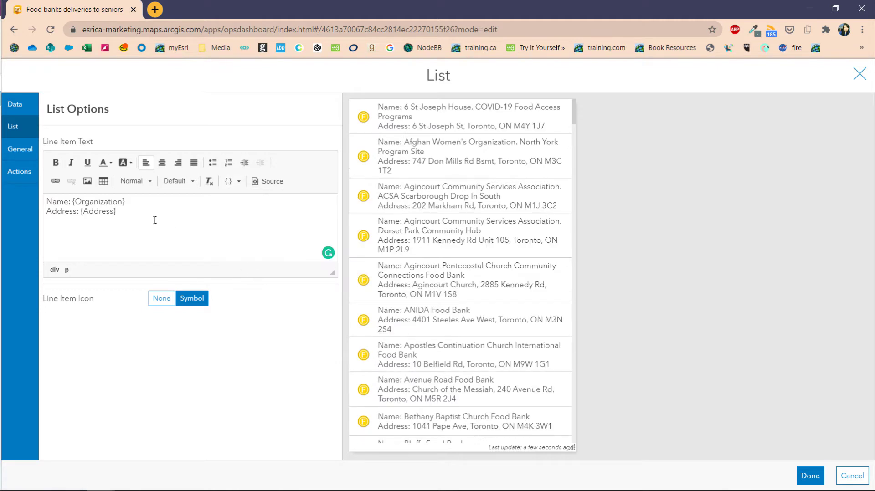
Make the Name line bold at font size 16
left_click_drag(125, 202, 47, 202)
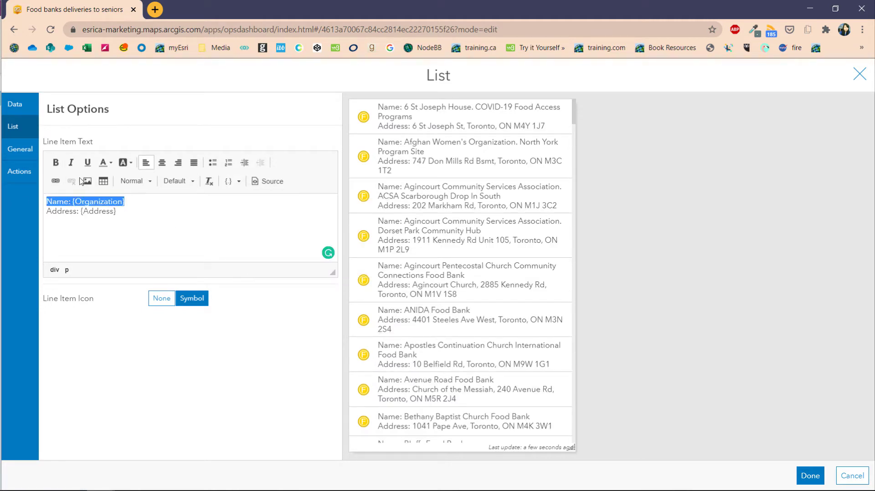
left_click(56, 166)
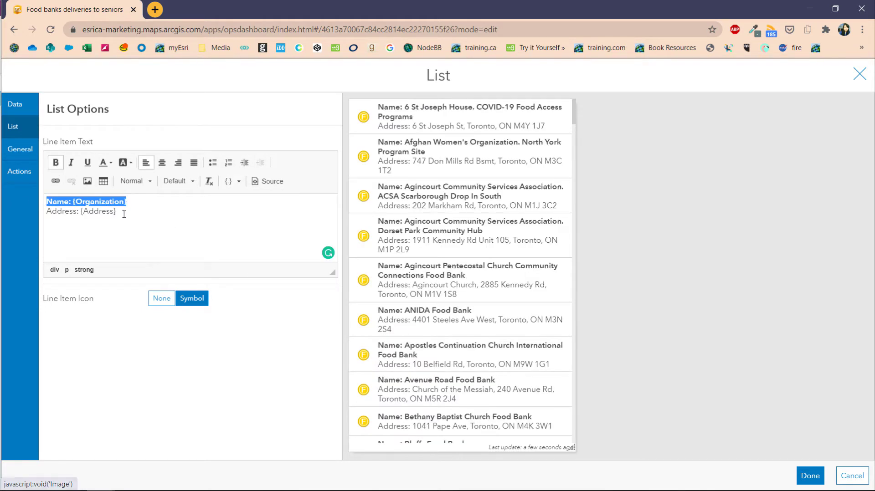
left_click(148, 187)
left_click(178, 181)
scroll(184, 271, "down", 2)
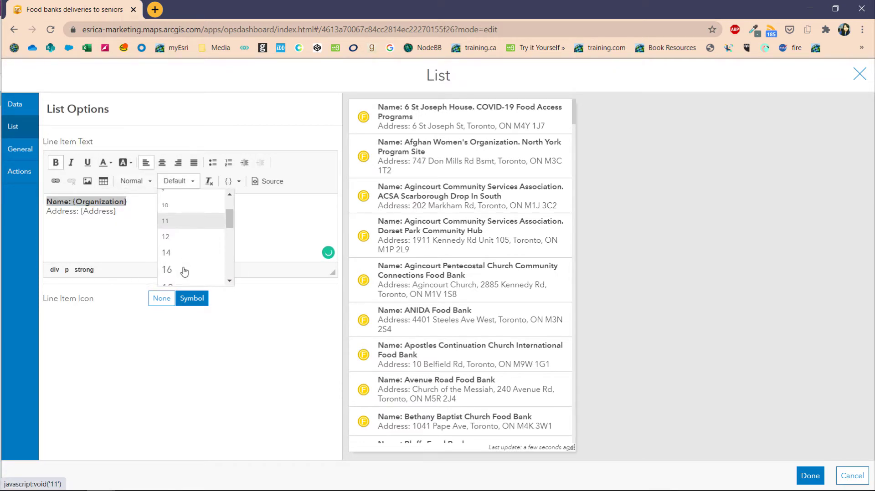
left_click(184, 270)
left_click(78, 213)
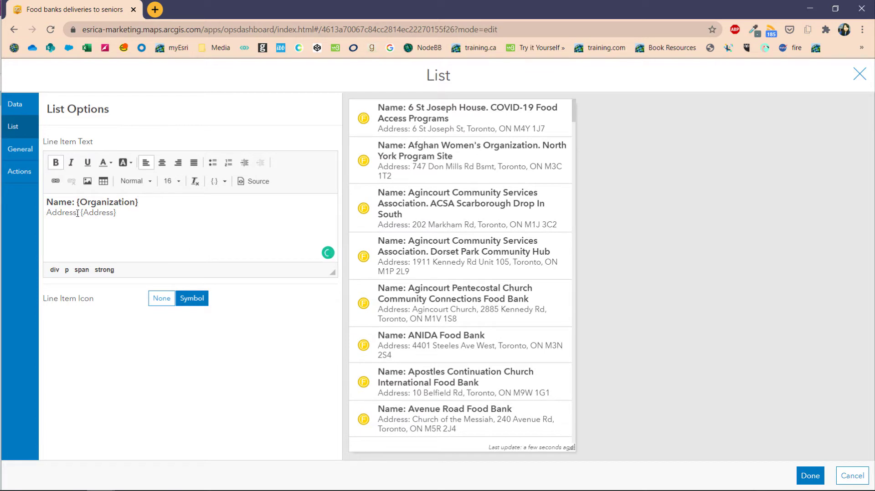
Add a 'Website' line below the address and select the word
left_click(135, 213)
key("Return")
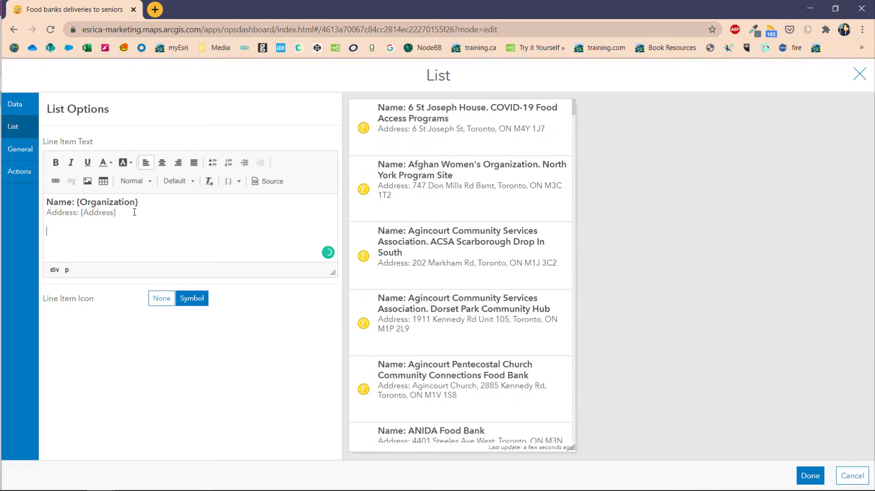
type("Website")
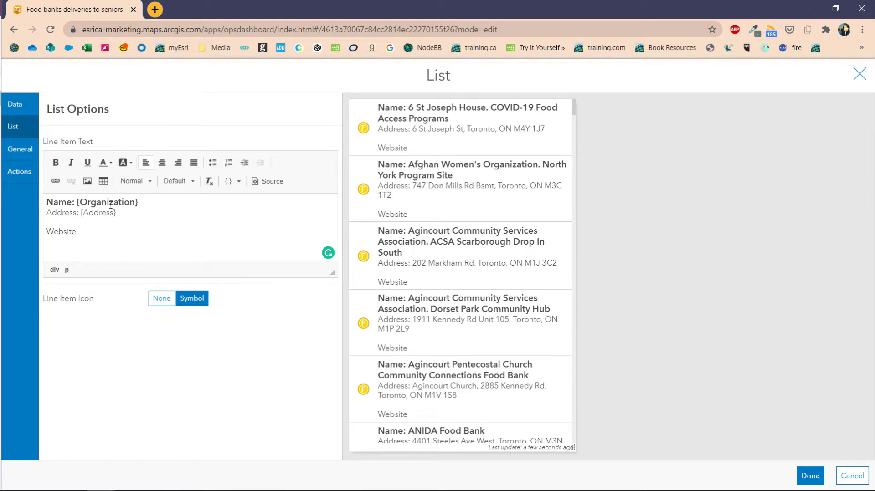
double_click(69, 232)
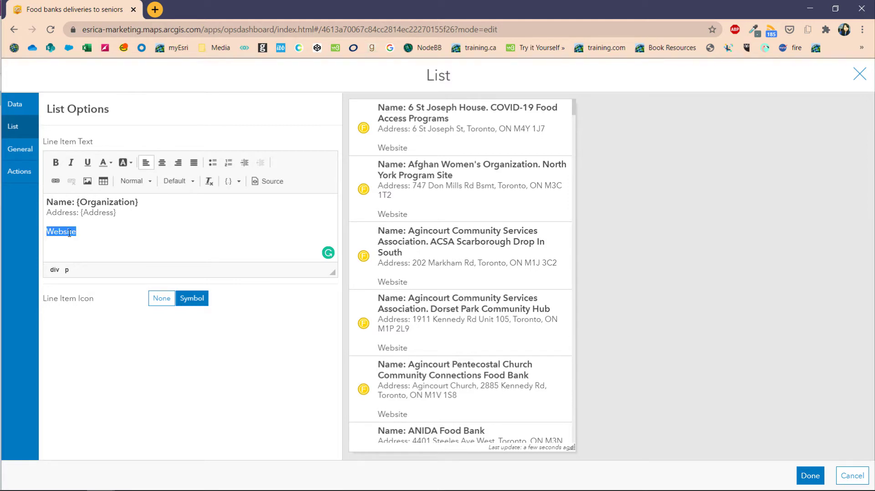
Link the Website text to each entry's {URL} field
left_click(55, 181)
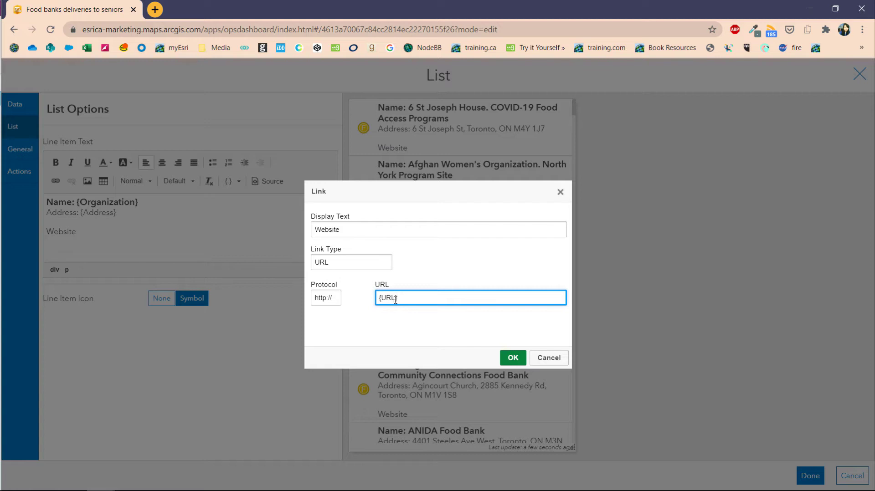
left_click(512, 357)
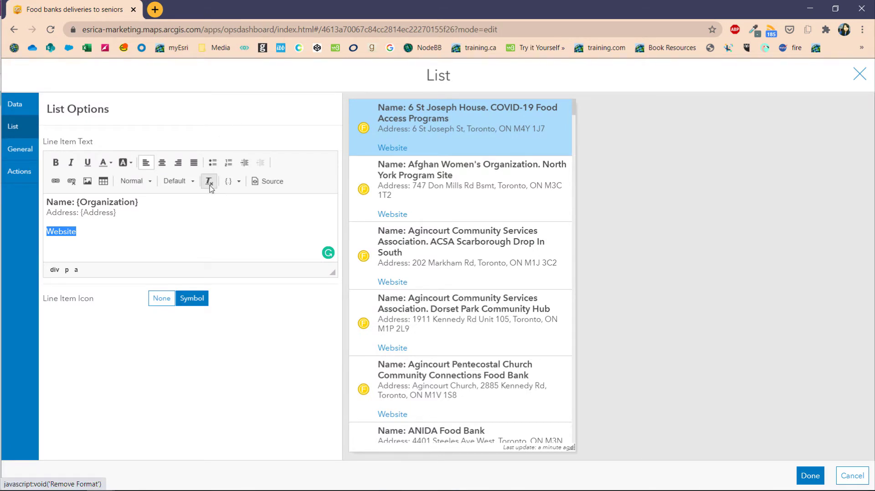
left_click(20, 149)
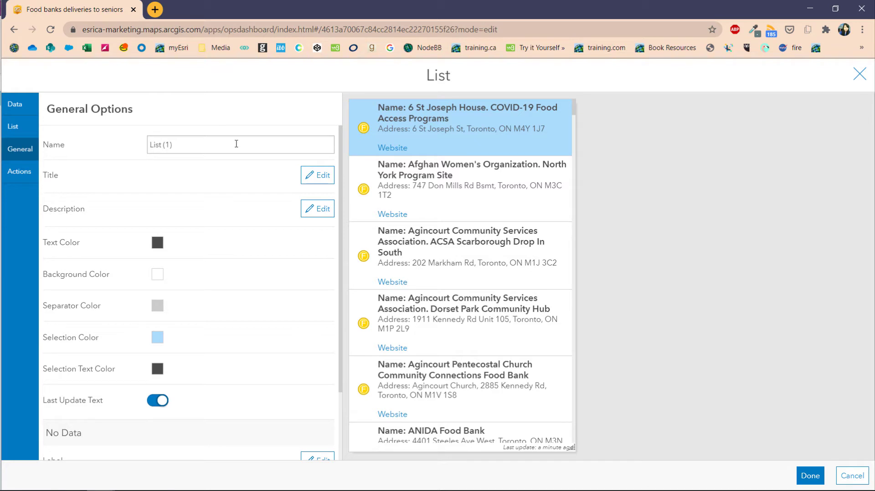
Rename the list 'Food bank list' and title it 'List of Food Banks in Toronto'
left_click_drag(236, 144, 130, 140)
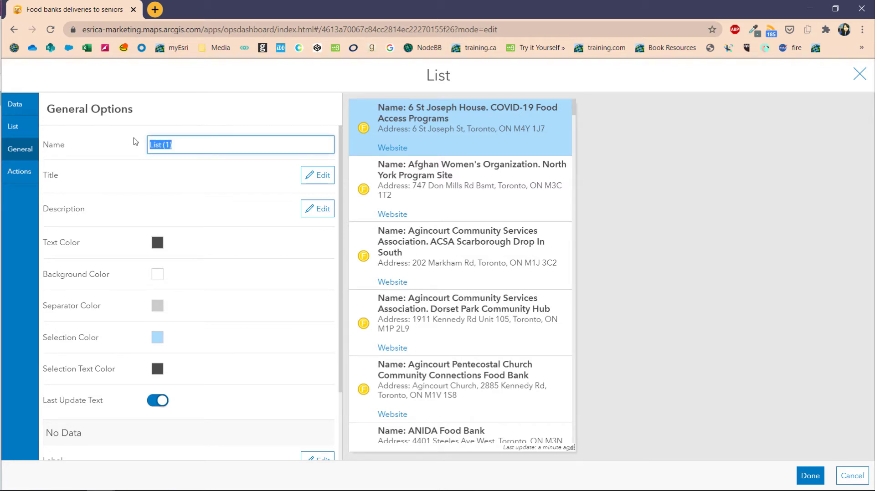
type("Food bank list")
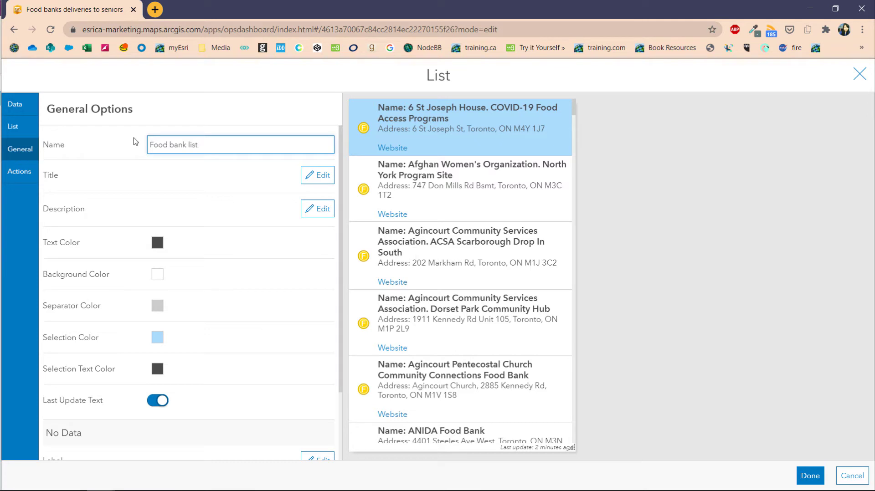
left_click(317, 176)
left_click(226, 261)
type("F")
key("BackSpace")
type("List of O")
key("BackSpace")
type("Food Banks in T")
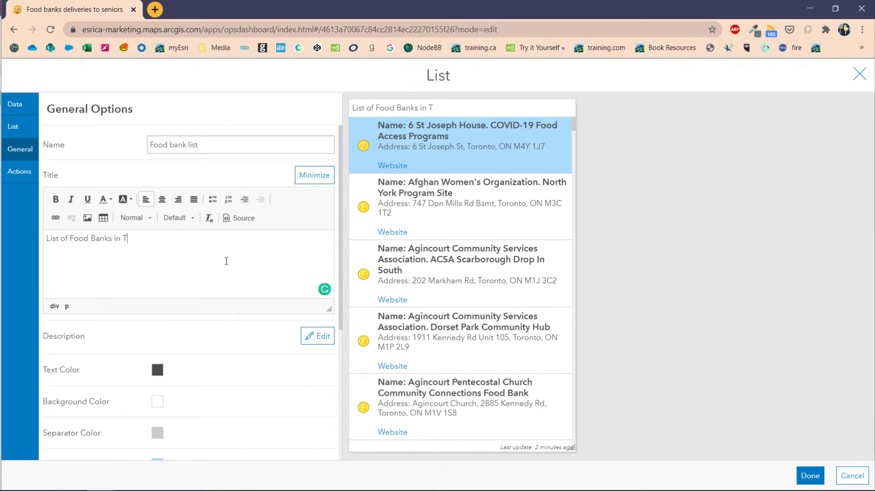
type("oronto")
Centre the title, make it bold and format it as Heading 2
key("ctrl+a")
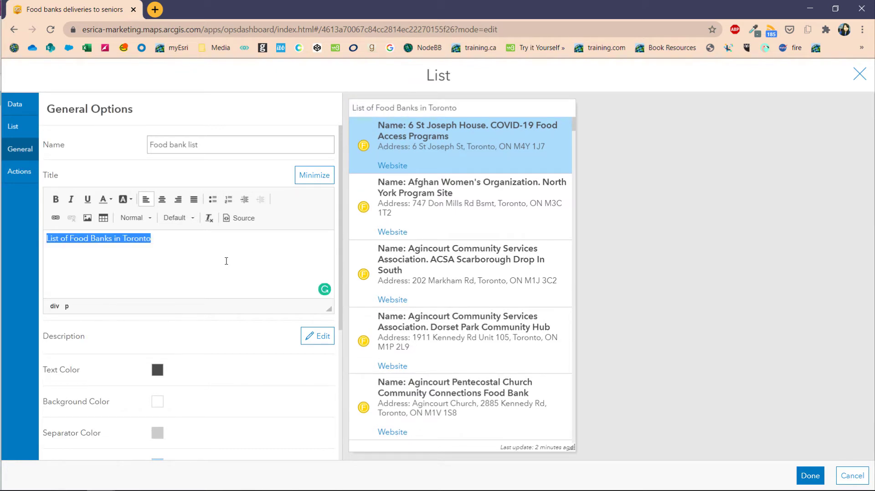
left_click(162, 199)
left_click(56, 199)
left_click(176, 218)
left_click(143, 222)
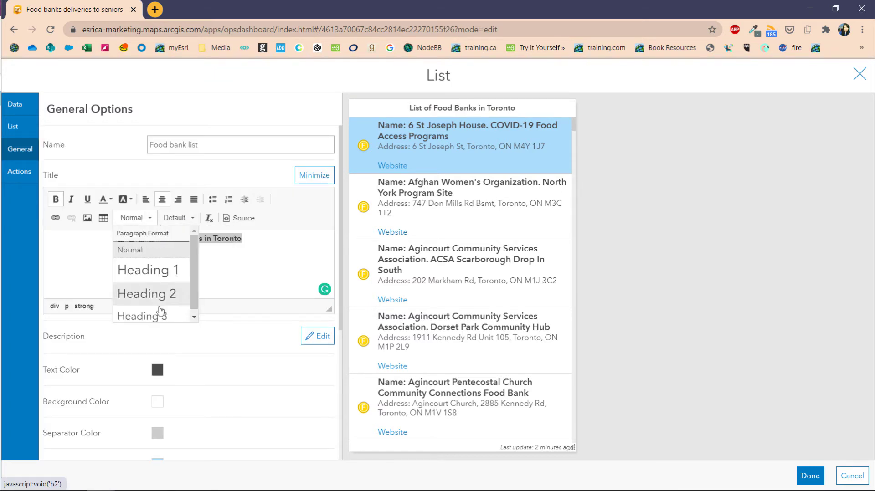
left_click(154, 293)
left_click(260, 285)
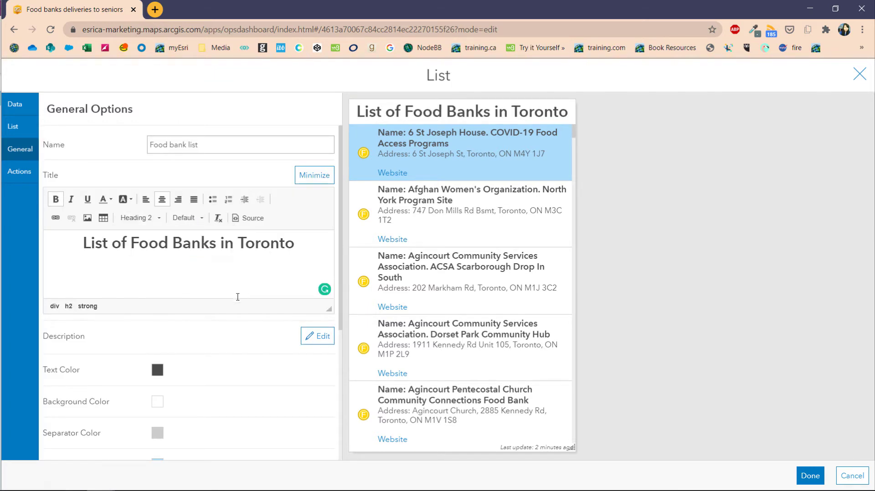
scroll(240, 283, "down", 3)
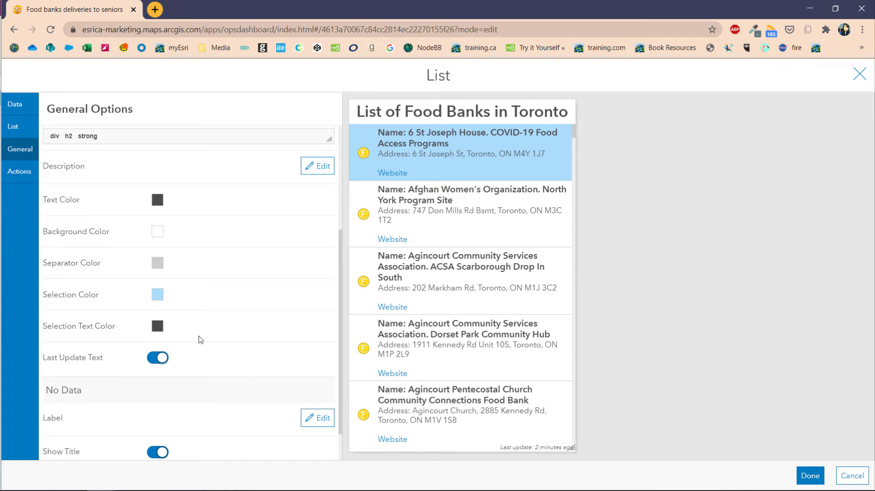
Turn off the list's Last Update Text and finish editing the list
left_click(156, 360)
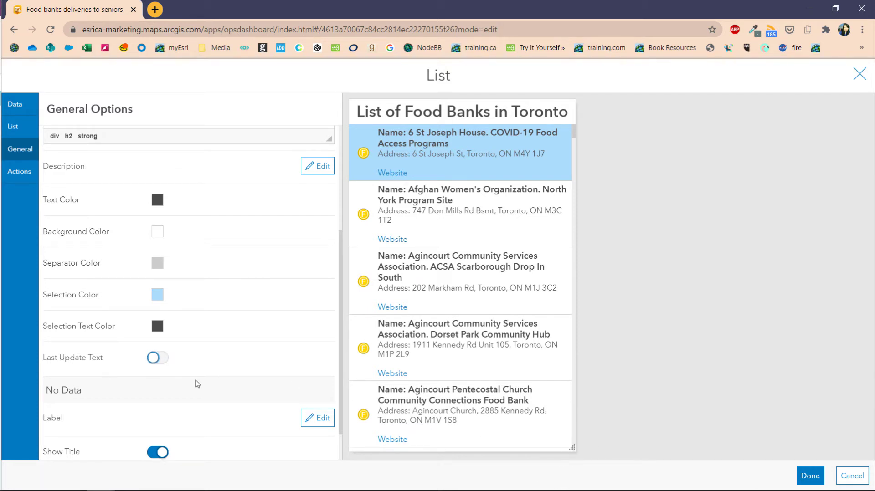
scroll(197, 384, "down", 1)
scroll(212, 412, "up", 5)
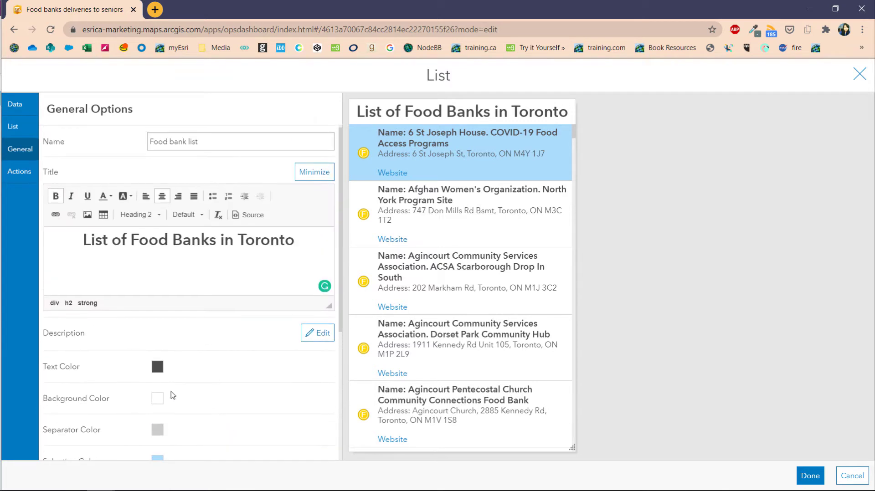
scroll(75, 352, "down", 2)
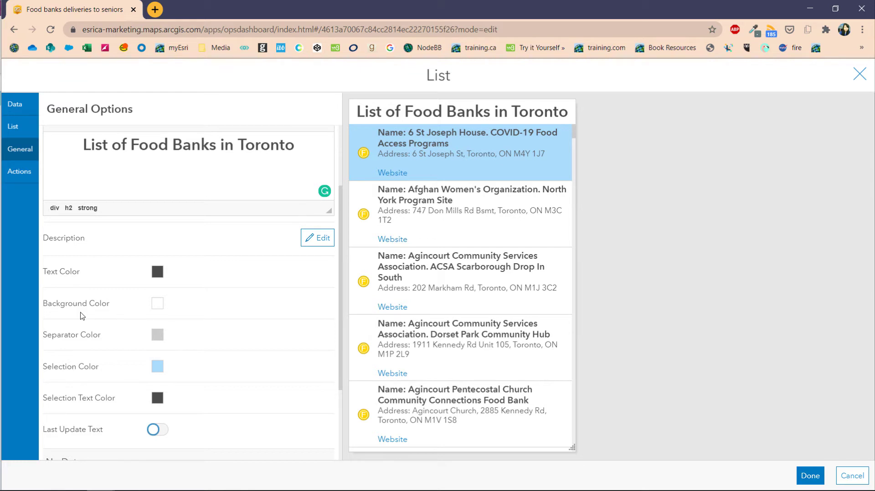
left_click(807, 476)
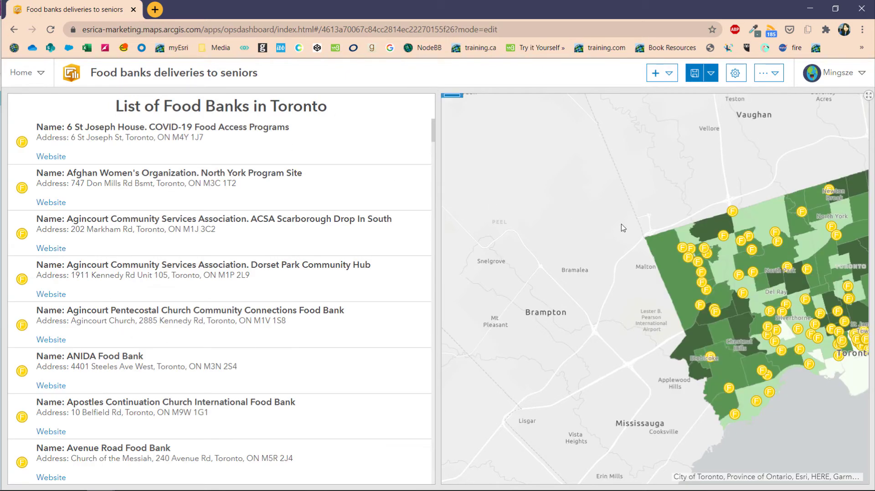
Pan the map to centre Toronto's food banks, then bring up the addable elements
left_click_drag(618, 227, 443, 247)
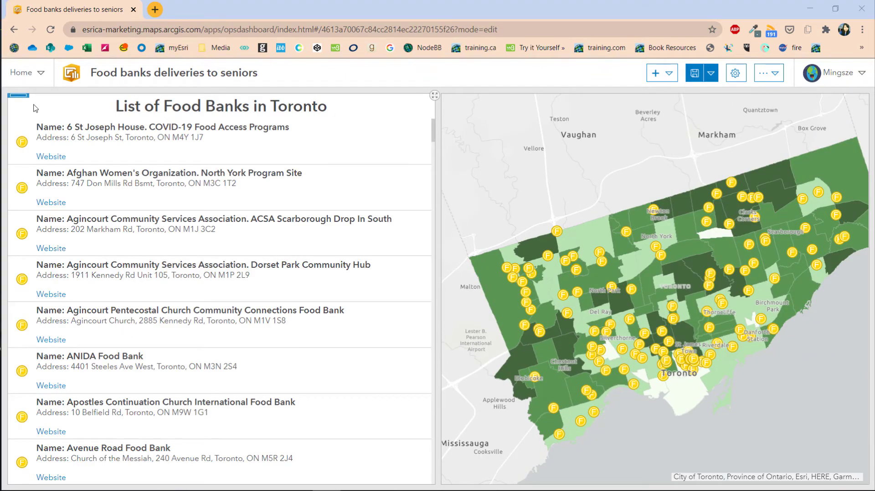
left_click(662, 73)
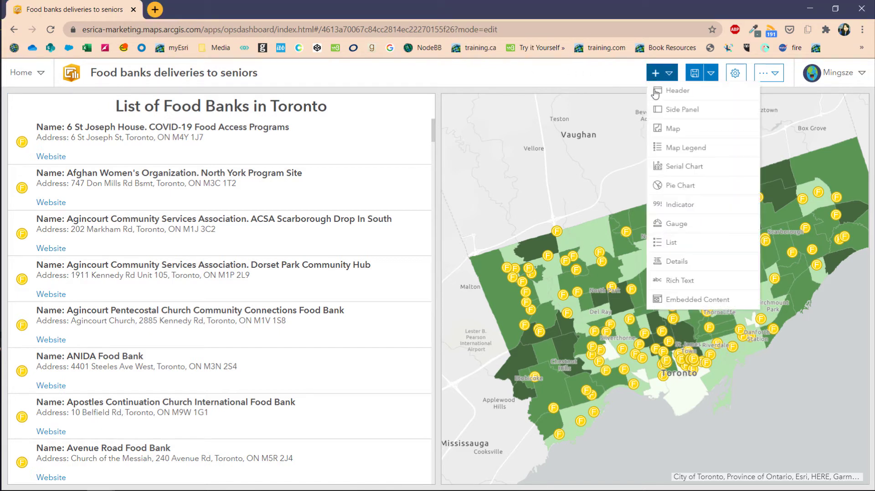
Add a serial chart on the Age in Neighbourhood 2019 layer with Pop70_74years as first category field
left_click(698, 169)
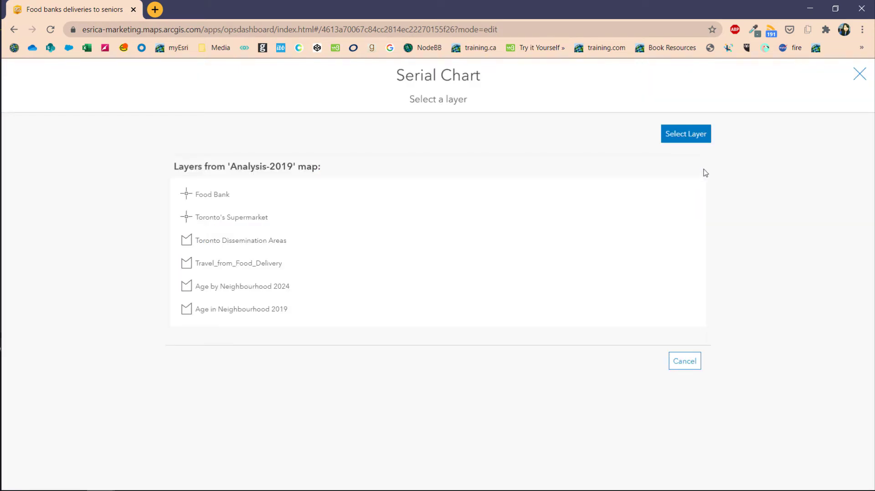
left_click(593, 317)
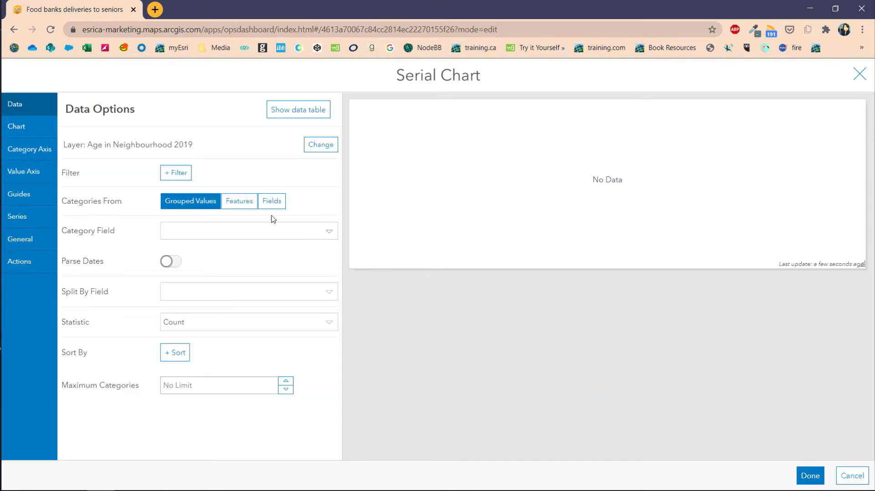
left_click(270, 205)
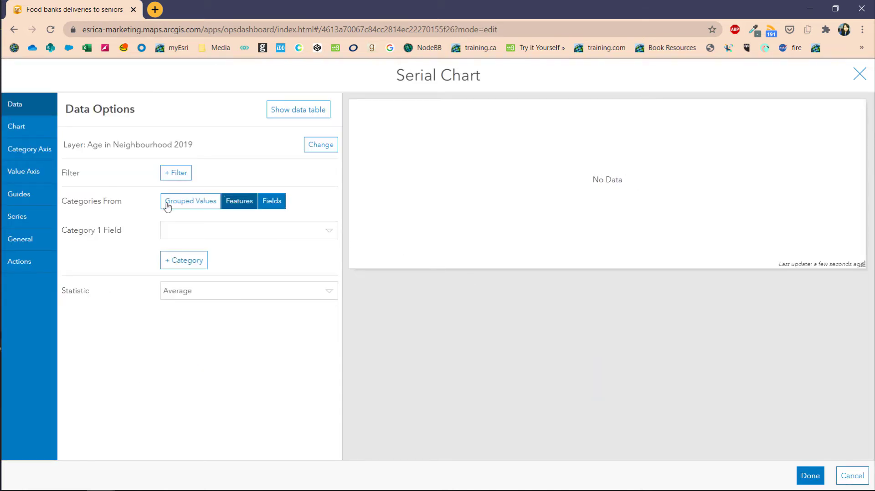
left_click(277, 233)
scroll(262, 290, "down", 4)
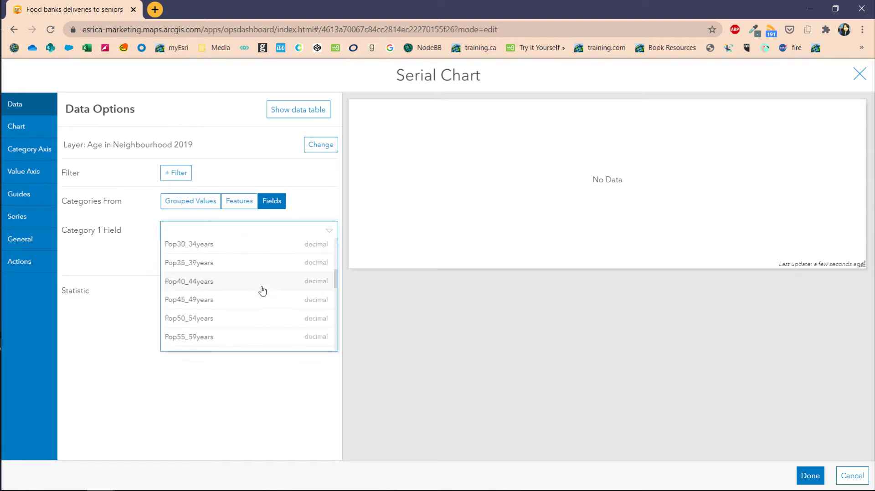
scroll(262, 290, "down", 4)
left_click(250, 280)
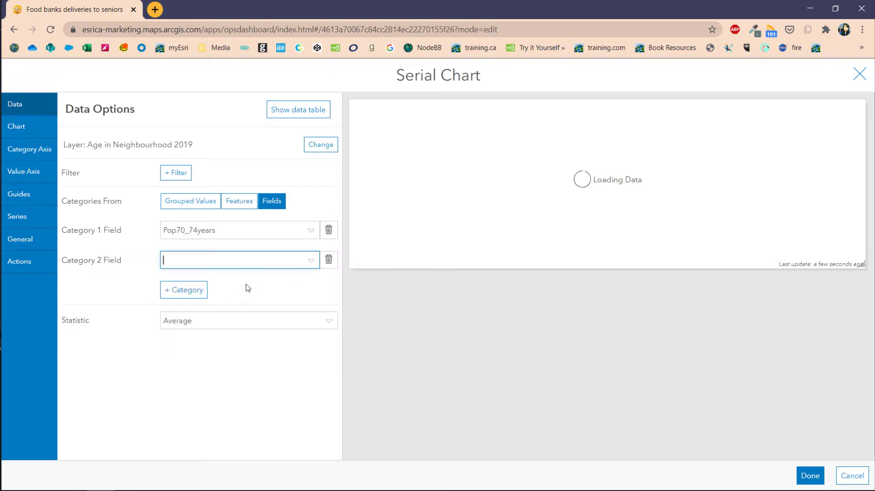
Add Pop75_79years, Pop80_84years and Pop85yearsandover as categories and set the statistic to Sum
left_click(310, 263)
scroll(258, 326, "up", 5)
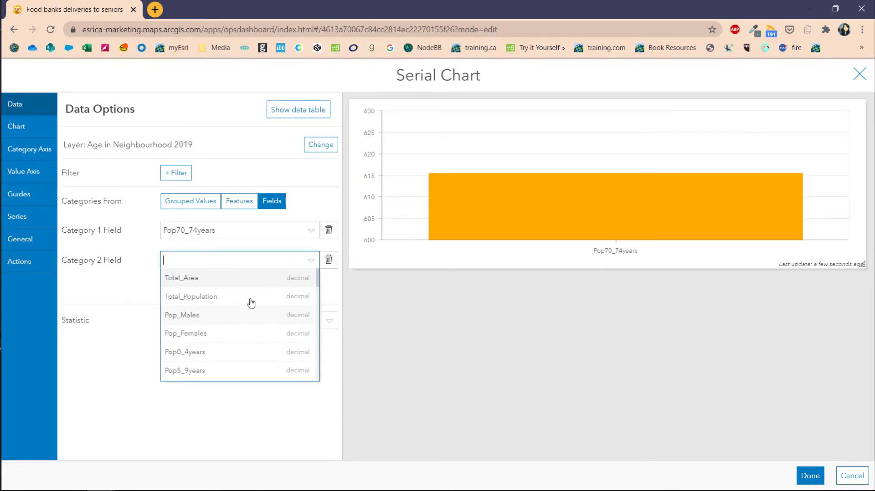
scroll(246, 301, "down", 7)
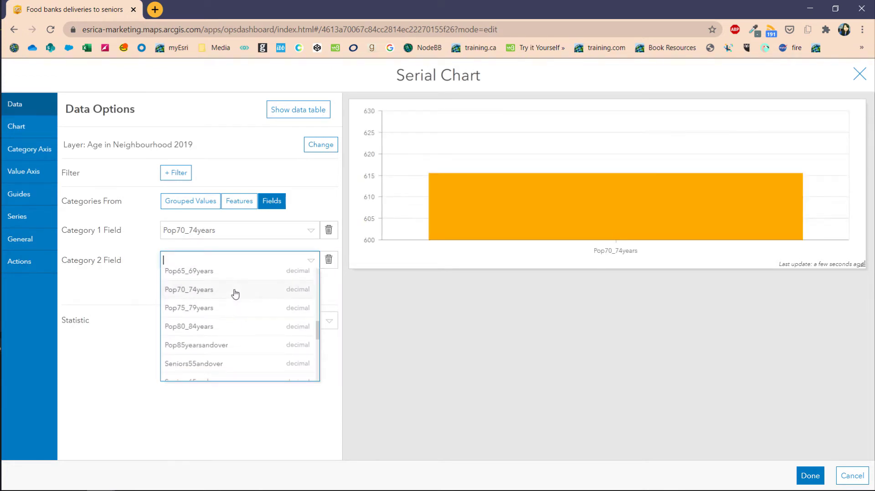
left_click(231, 309)
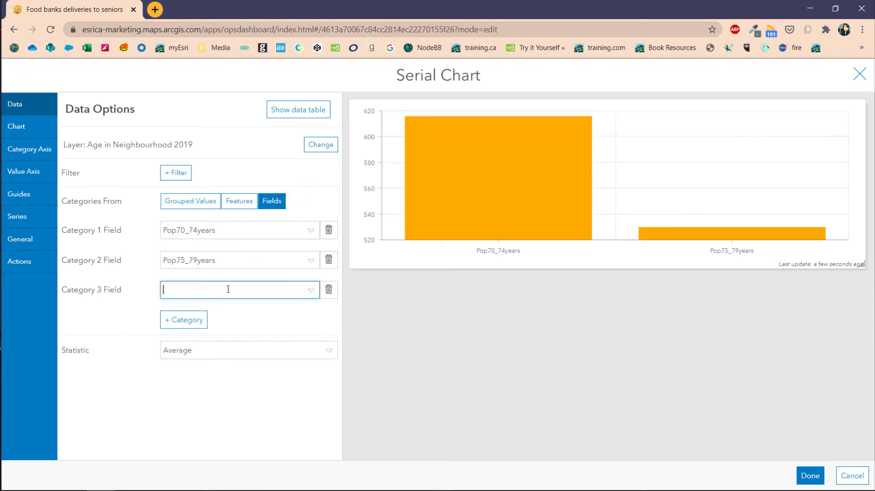
type("pop80")
key("Return")
left_click(270, 320)
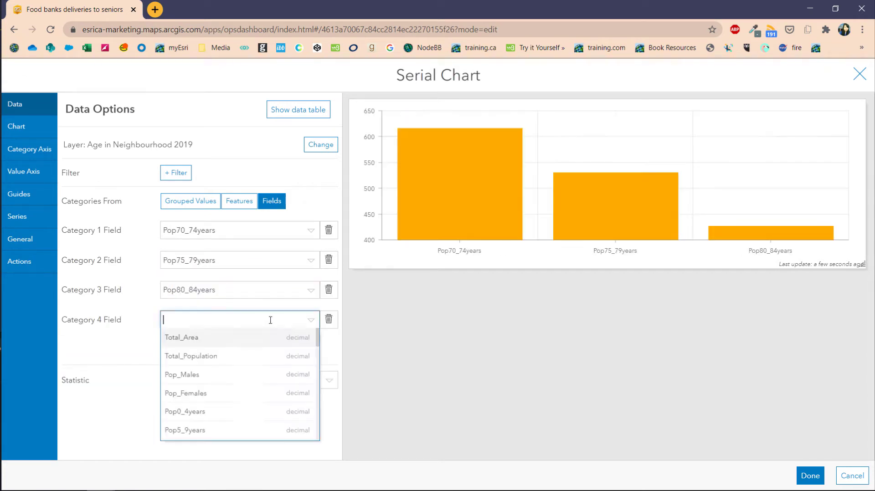
type("pop85")
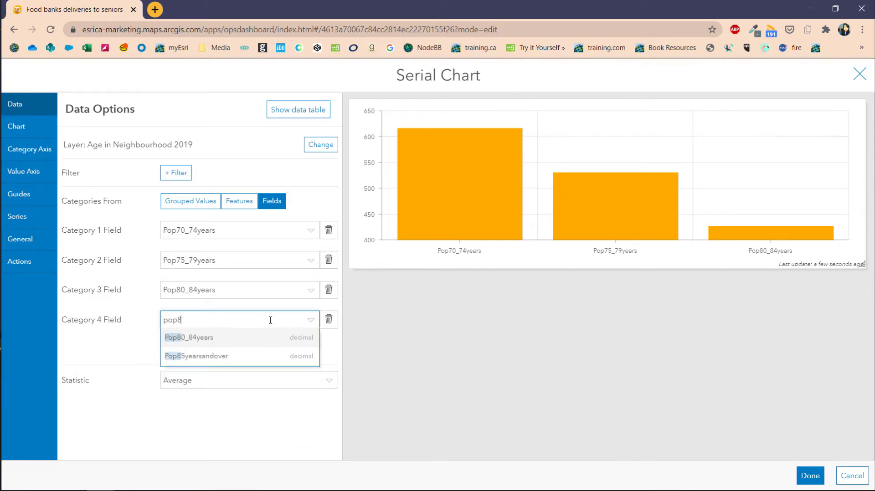
left_click(279, 336)
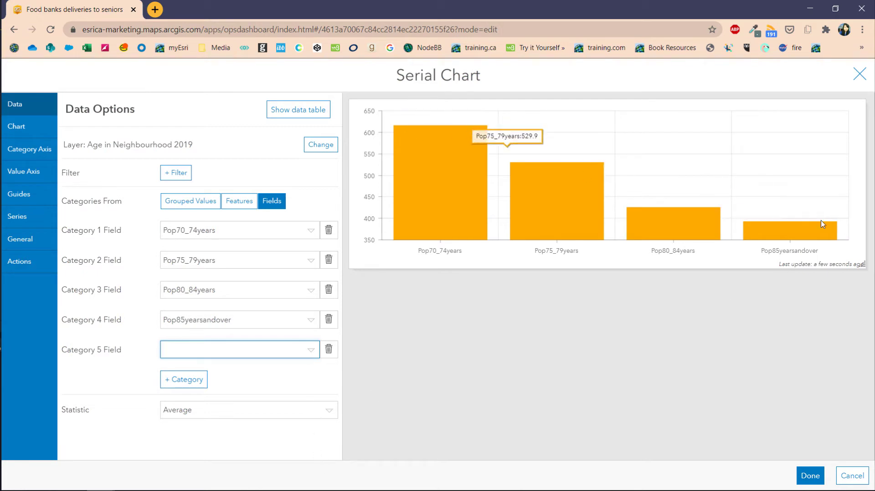
left_click(300, 411)
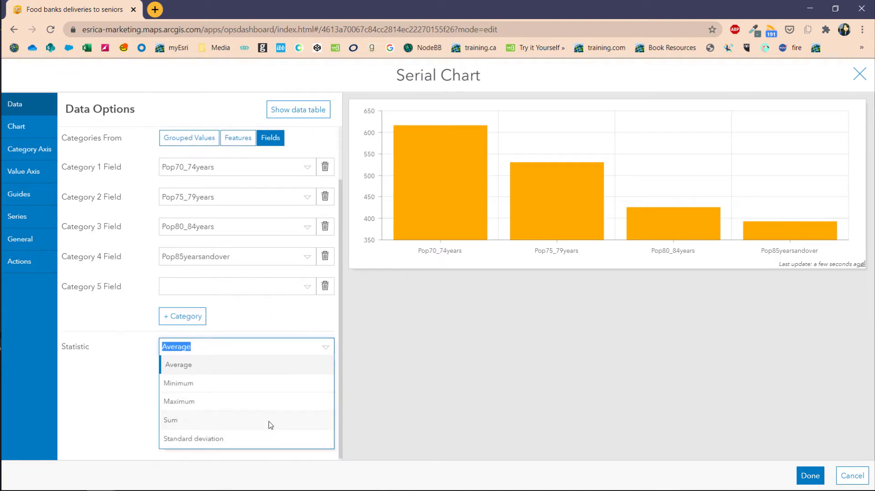
left_click(269, 420)
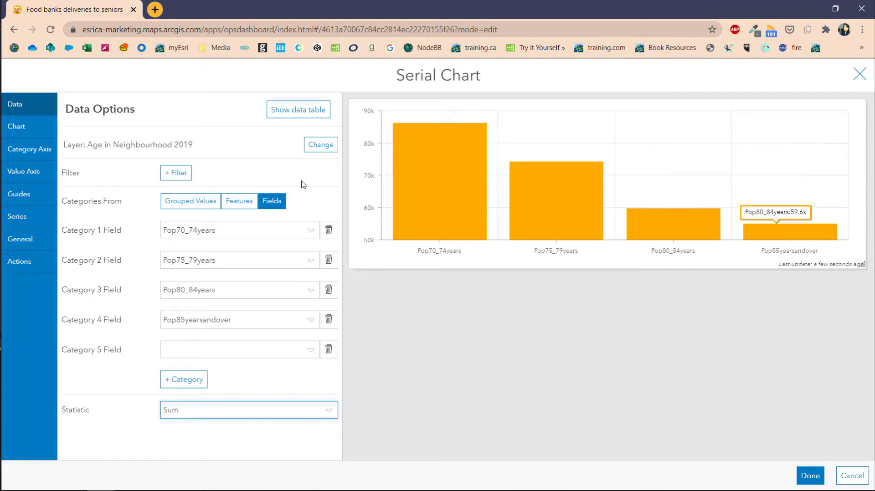
Try a horizontal bar orientation on the chart, then revert to vertical
left_click(99, 390)
left_click(43, 132)
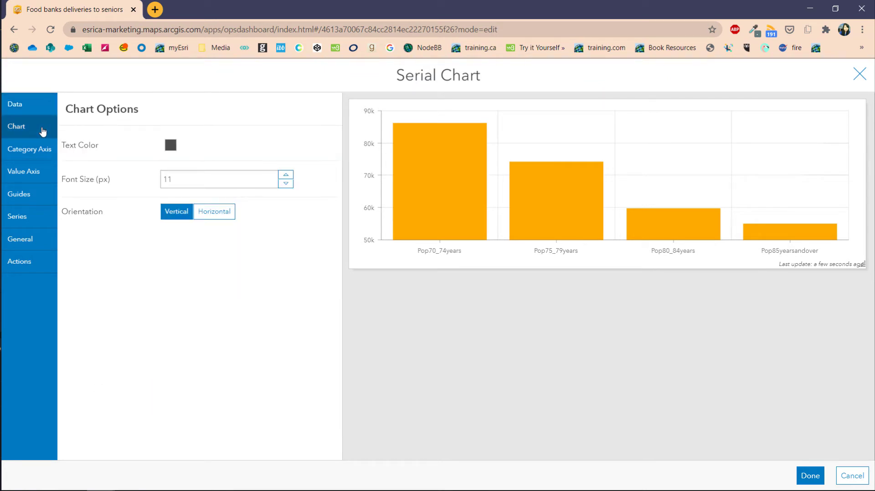
left_click(215, 217)
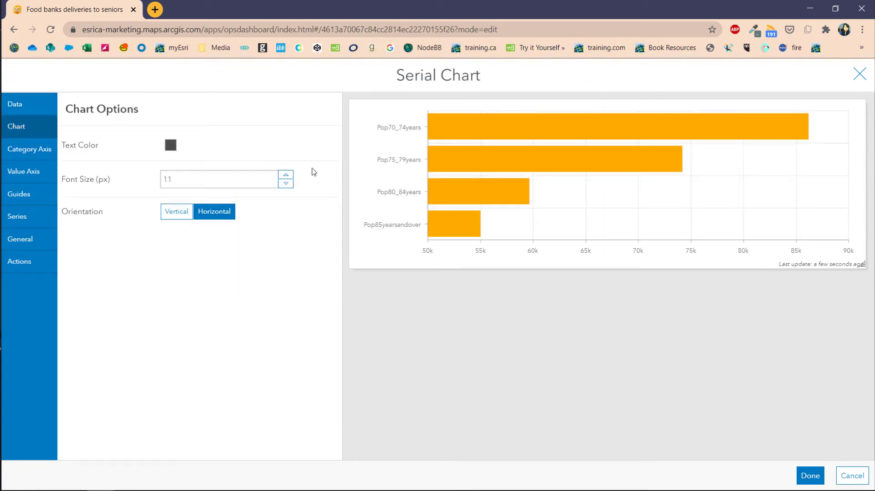
left_click(186, 215)
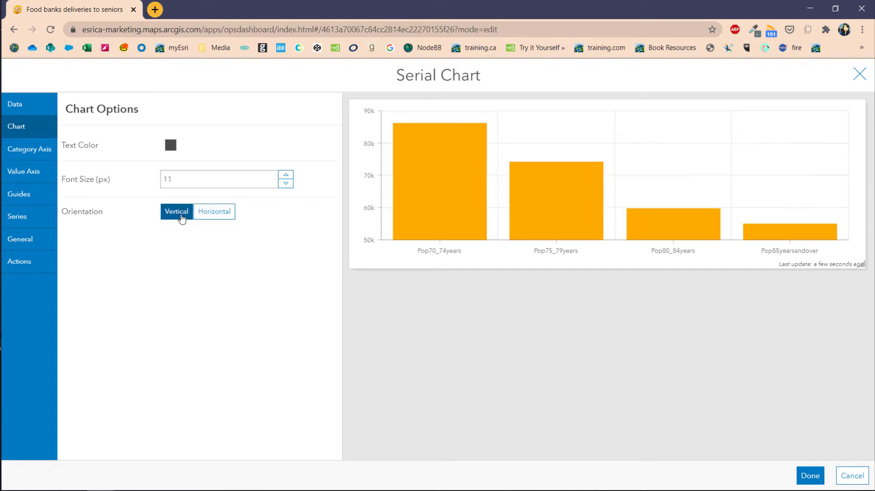
Relabel the first two age categories as 70-74 years and 75-79
left_click(35, 149)
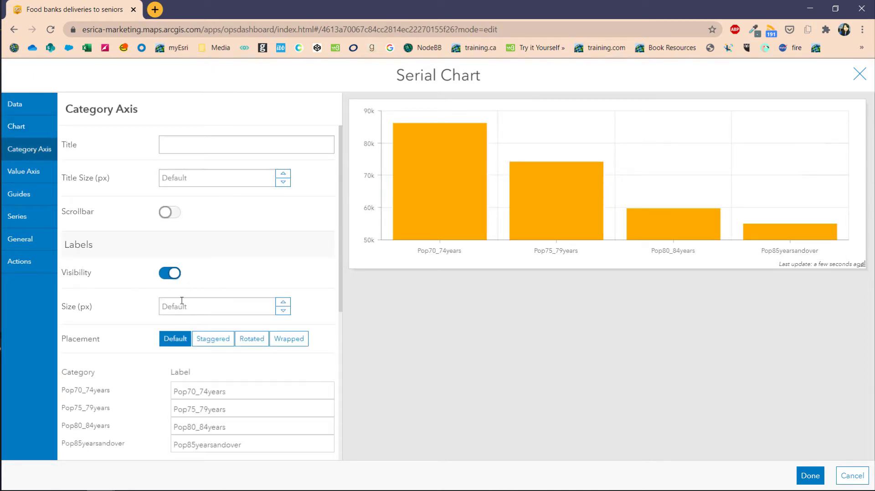
scroll(282, 374, "down", 1)
left_click(244, 354)
key("Home")
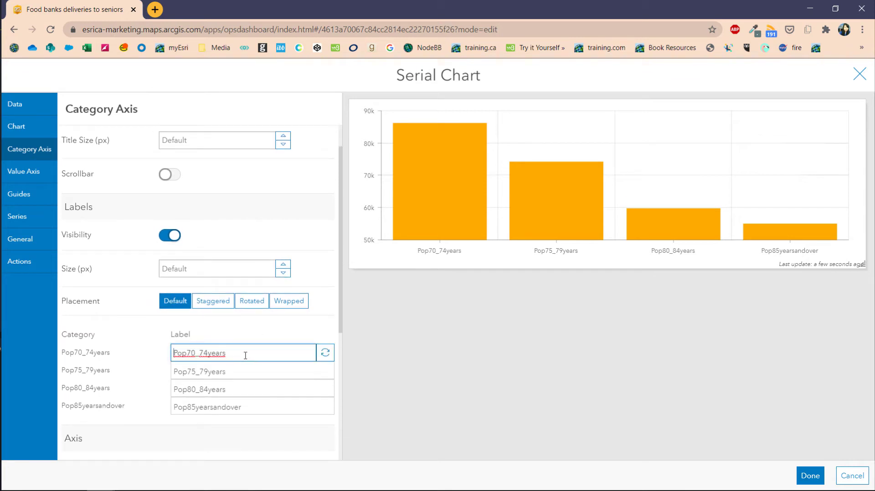
type("70-7")
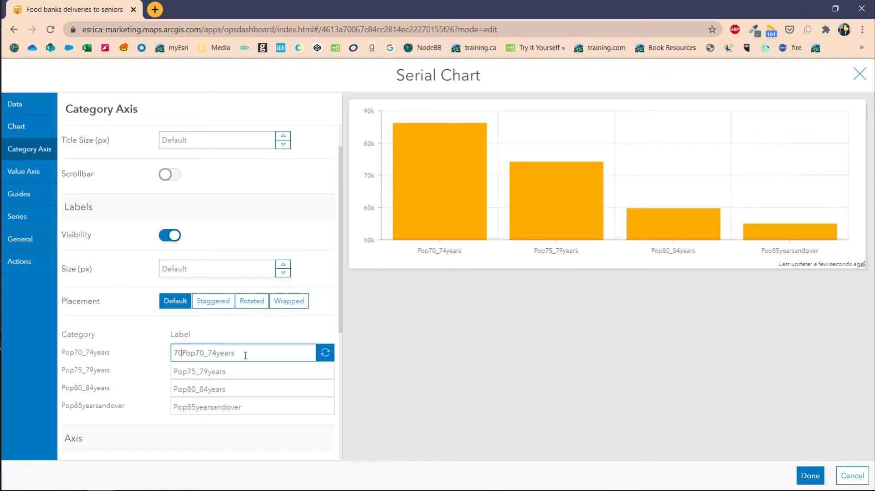
type("4 years")
key("shift+End")
key("Delete")
key("Tab")
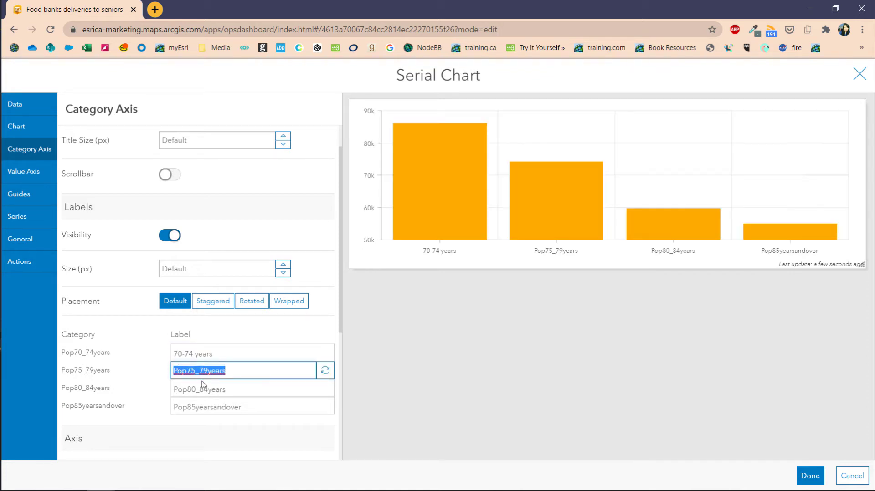
type("75-79")
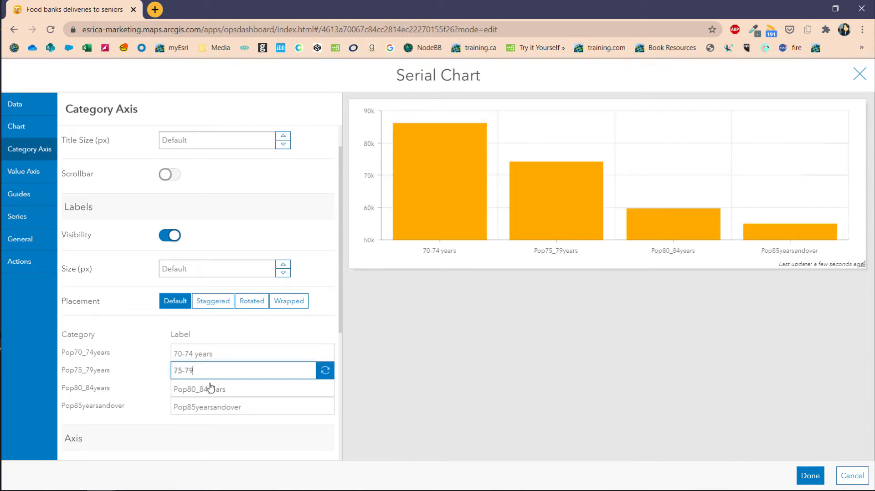
Relabel the last two categories 80-85 and 85+, trimming 'years' from the first label
key("Tab")
type("80-")
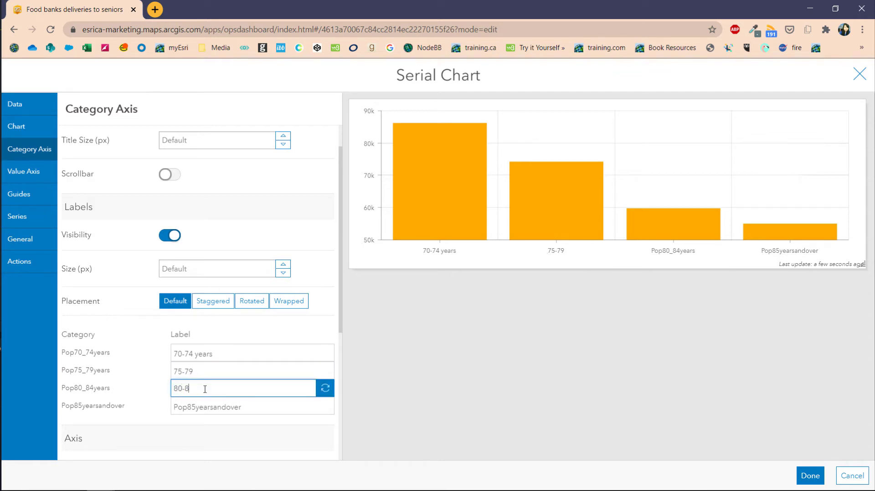
left_click(204, 354)
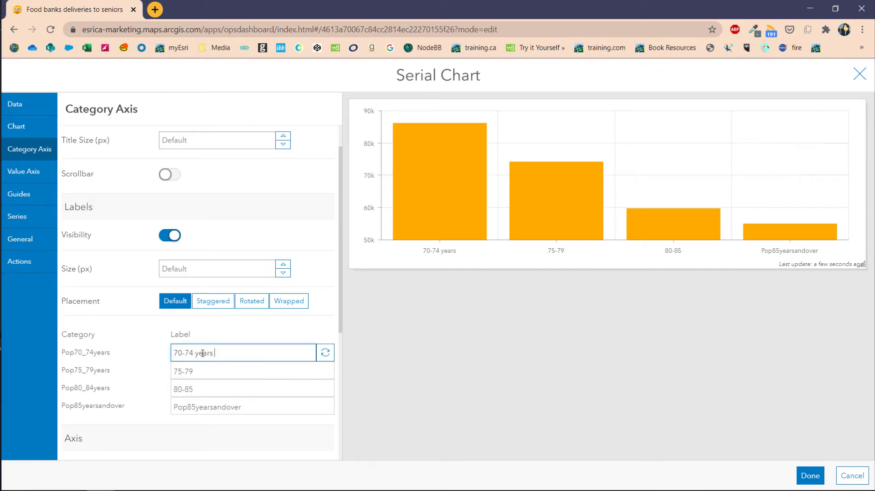
double_click(204, 354)
key("BackSpace")
key("BackSpace")
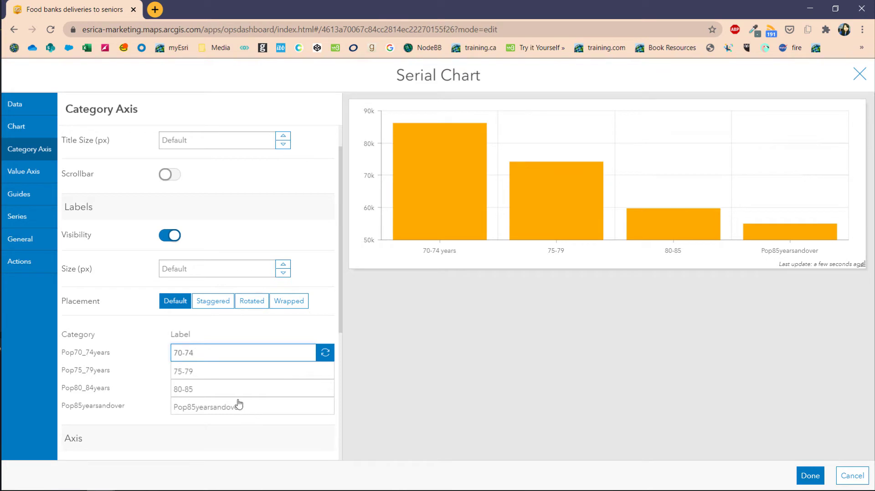
double_click(225, 406)
type("85+")
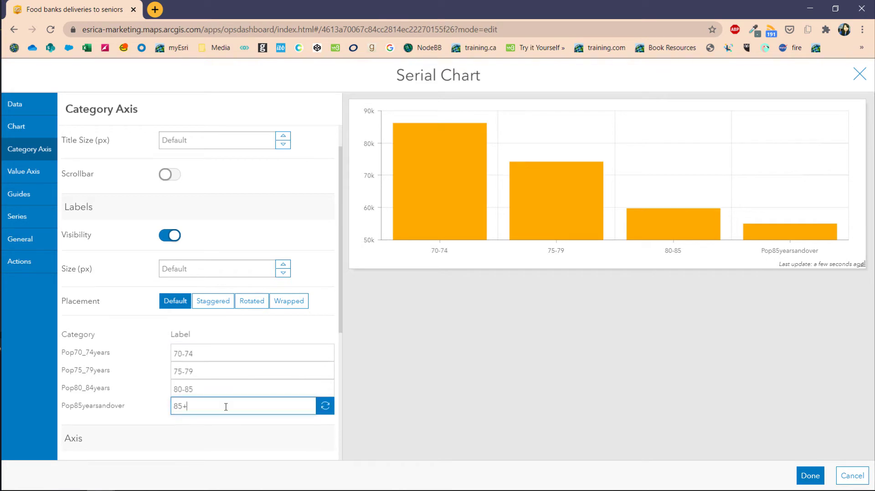
Give the category axis the title 'Age'
scroll(169, 326, "up", 1)
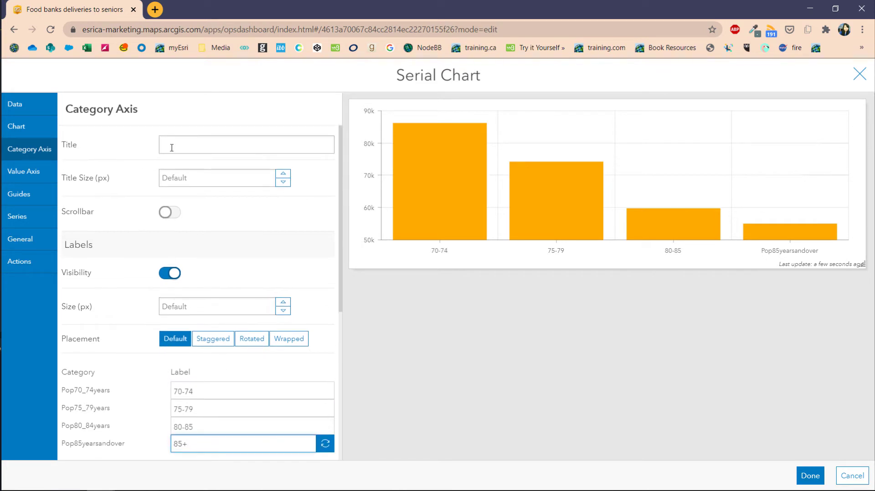
left_click(180, 142)
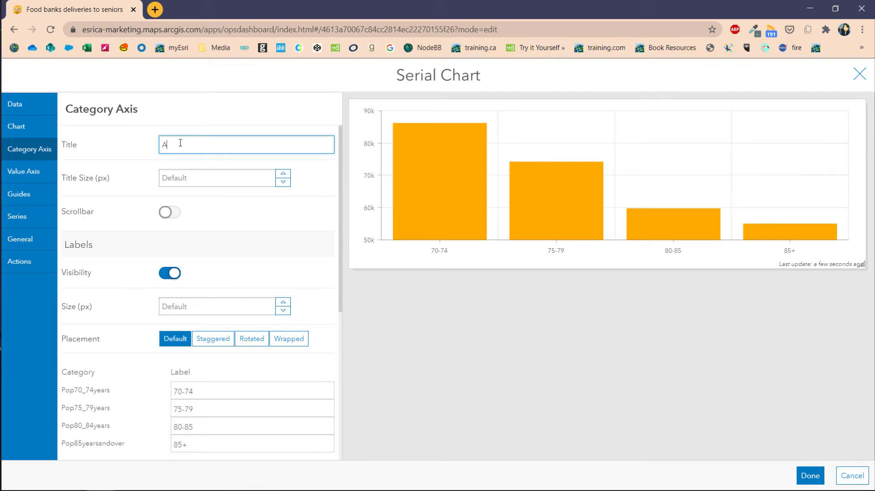
type("Age")
scroll(242, 296, "down", 6)
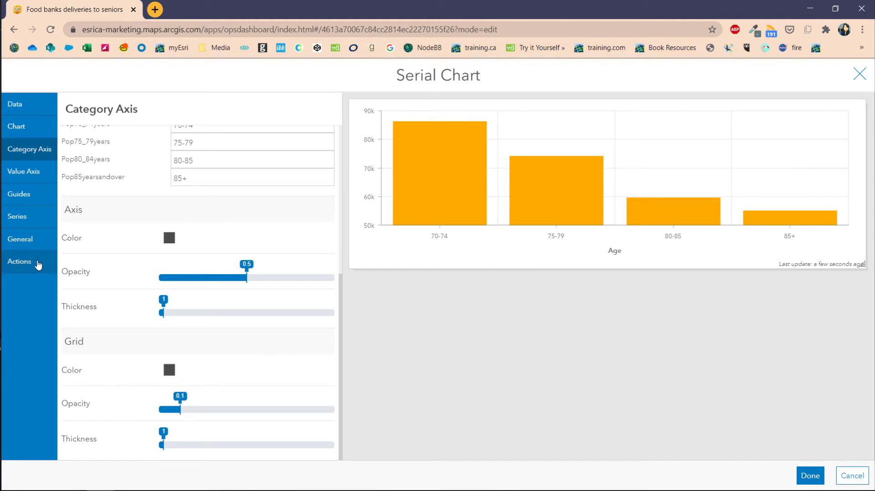
Add a Guide 1 guide line to the age chart
left_click(40, 181)
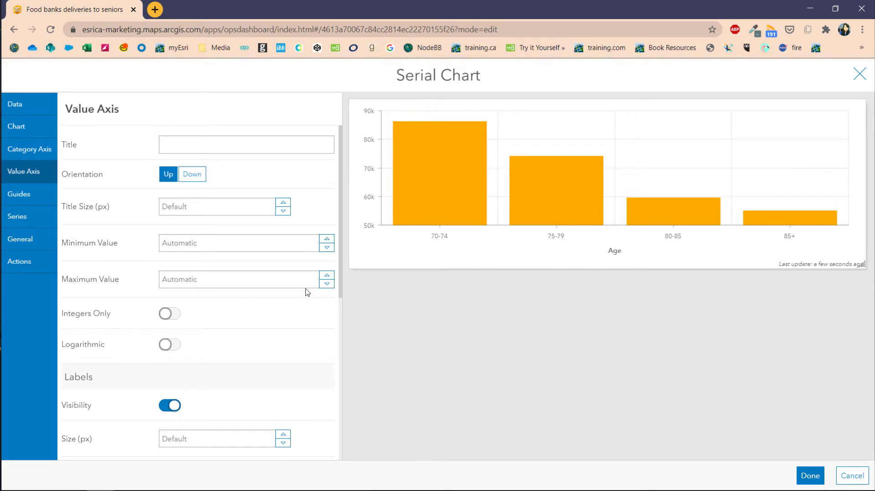
scroll(258, 318, "down", 1)
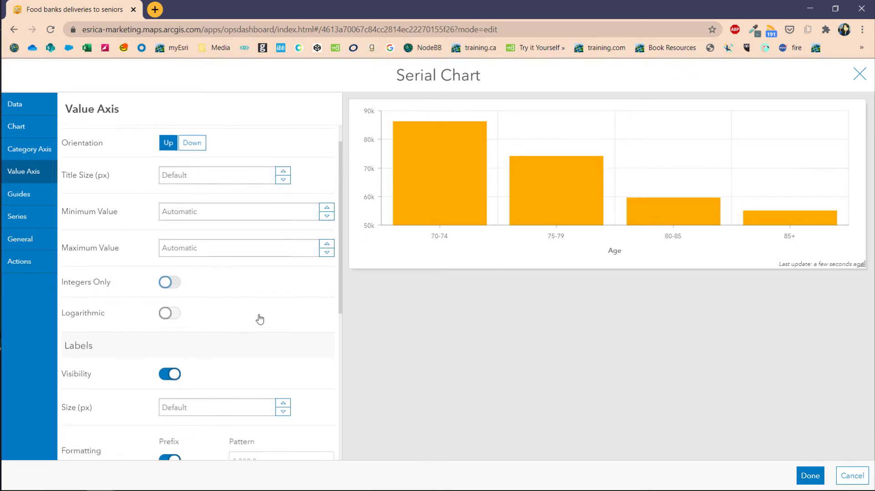
scroll(255, 317, "down", 6)
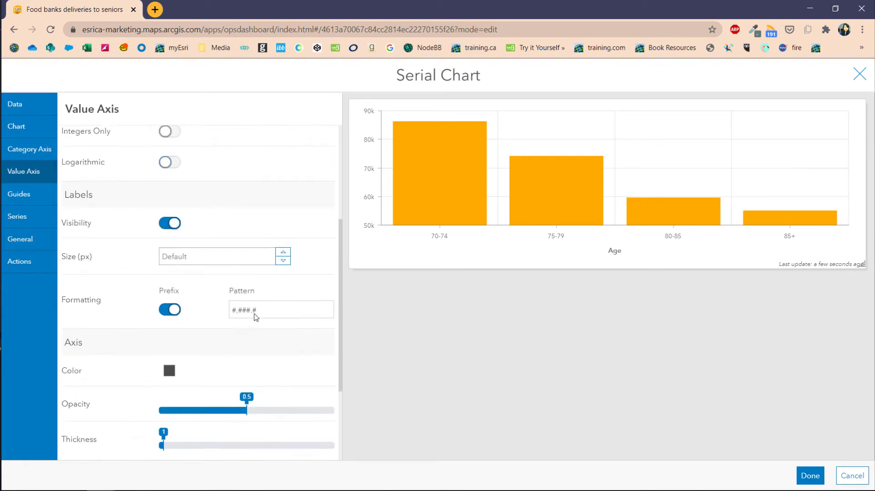
left_click(23, 203)
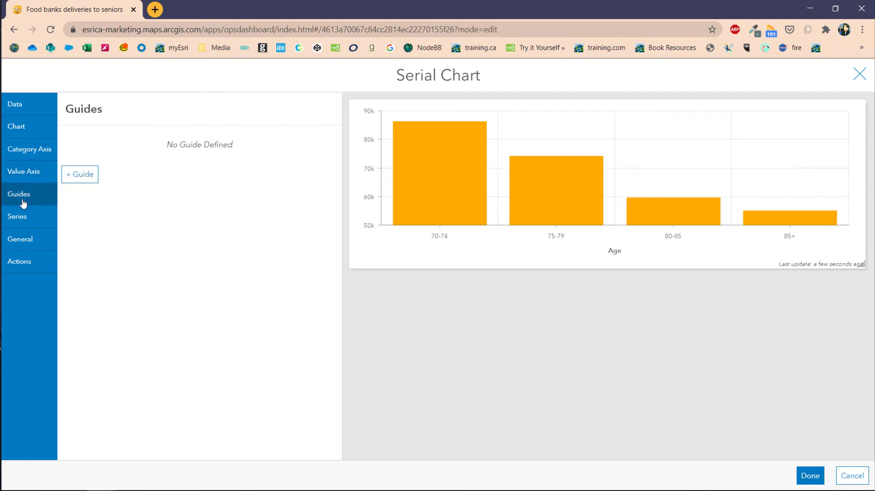
left_click(81, 177)
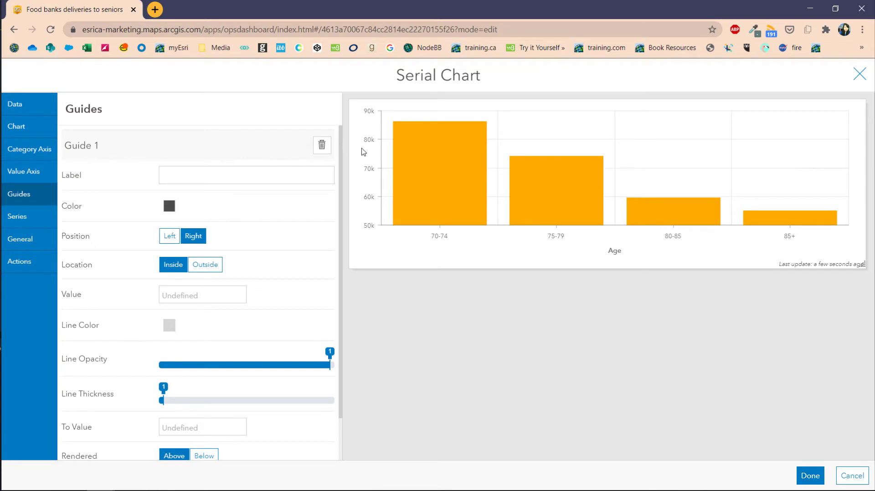
scroll(193, 312, "down", 2)
scroll(193, 312, "up", 2)
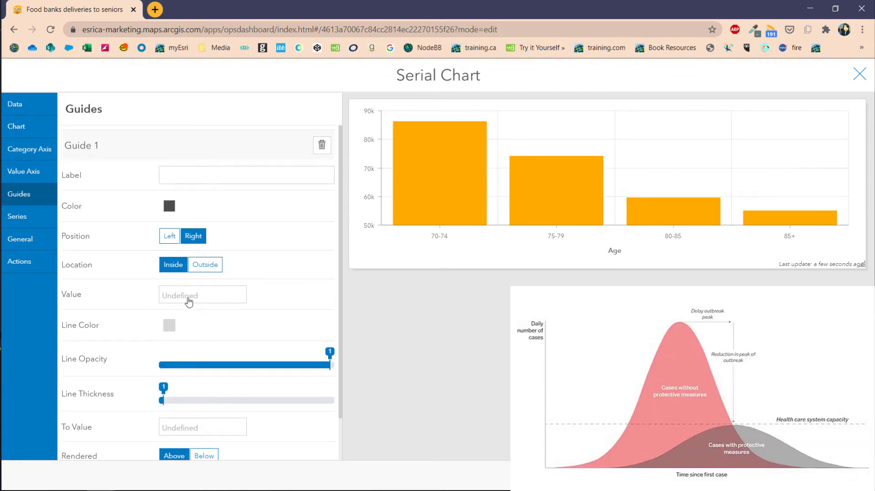
Set Guide 1's value to 70000, then clear it so no line shows
left_click(190, 294)
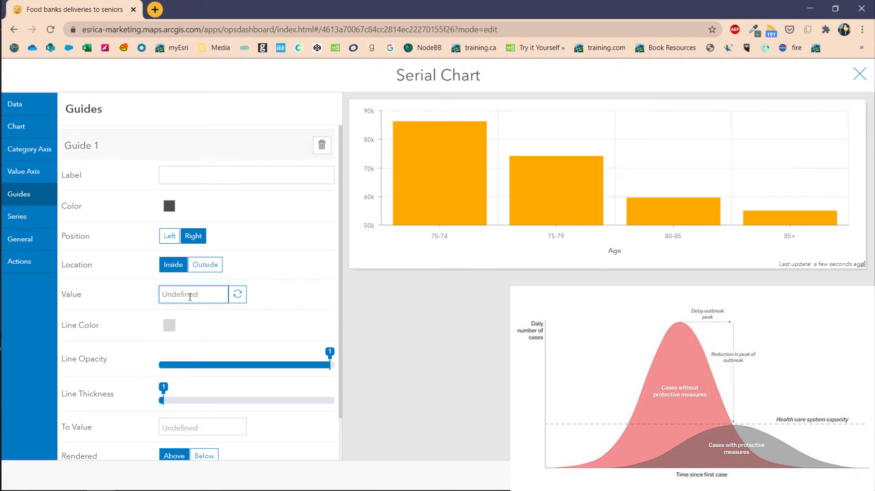
type("70")
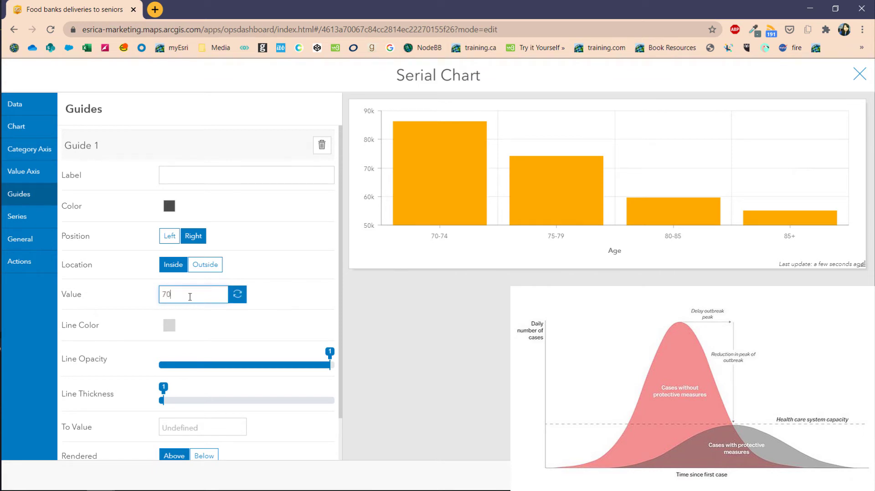
type("000")
key("Return")
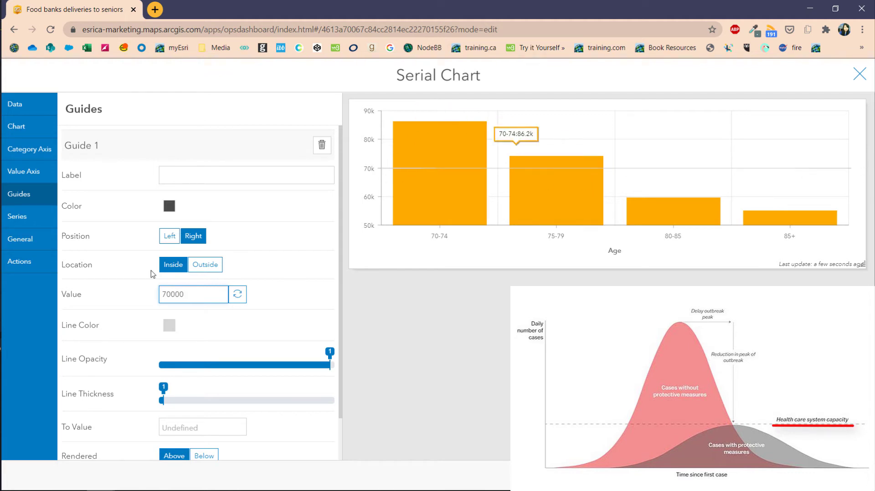
left_click_drag(201, 294, 124, 290)
key("BackSpace")
left_click(293, 271)
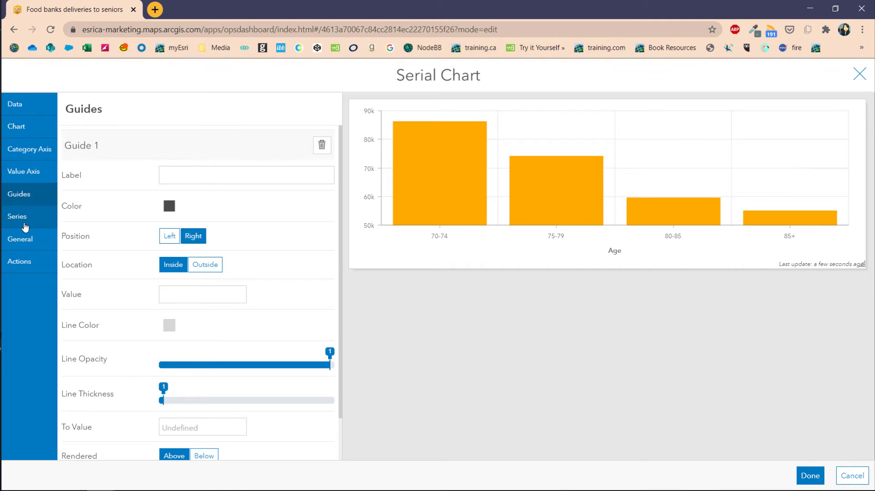
Colour the chart's series bars dark green (#38a800) instead of orange
left_click(25, 227)
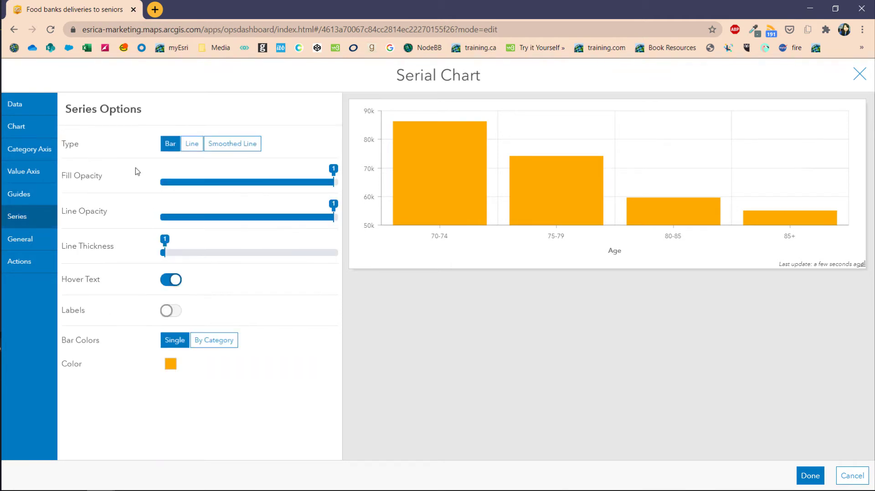
left_click(439, 153)
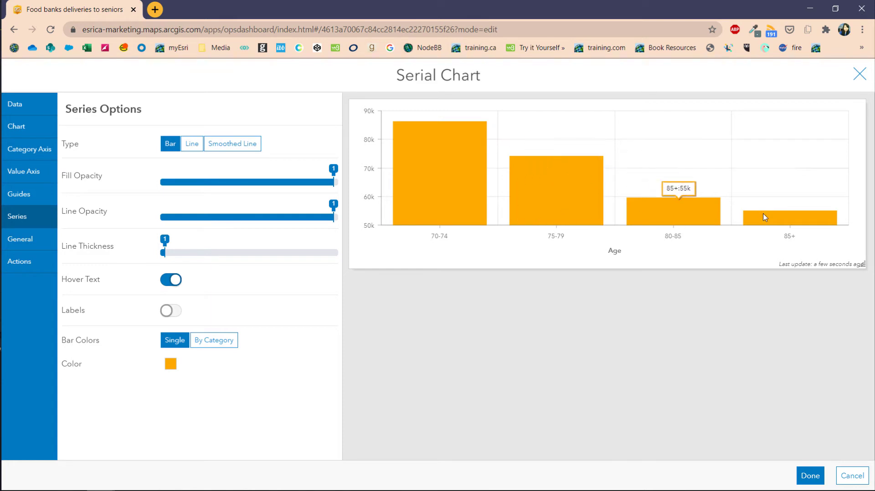
left_click(170, 364)
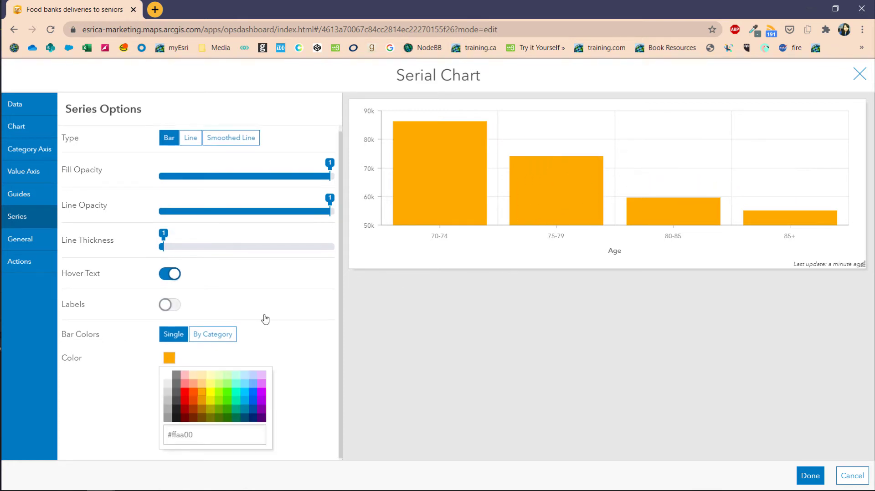
left_click(227, 374)
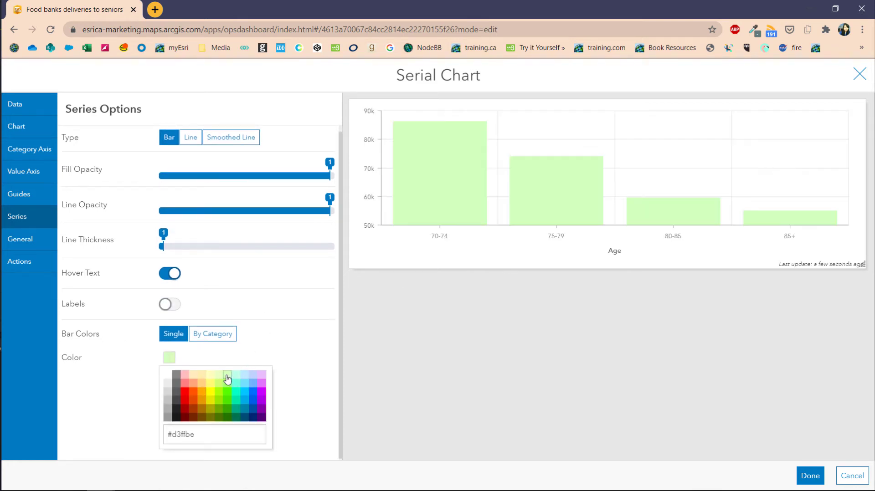
left_click(227, 409)
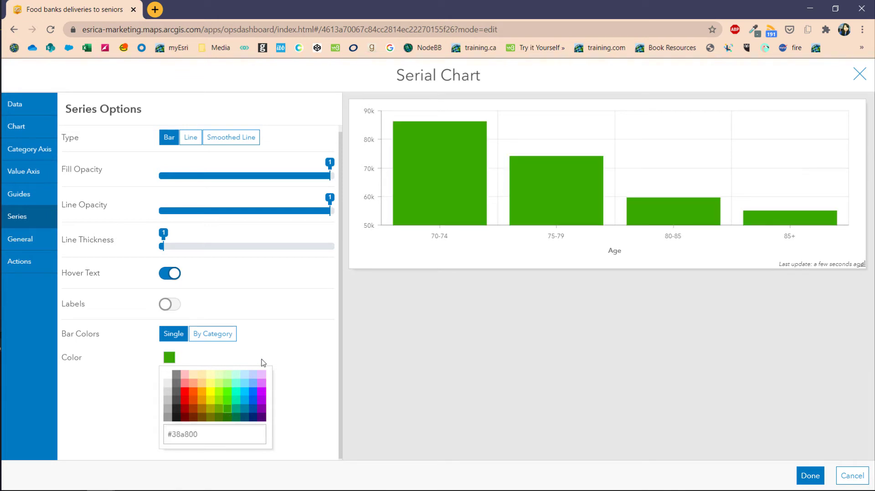
left_click(281, 340)
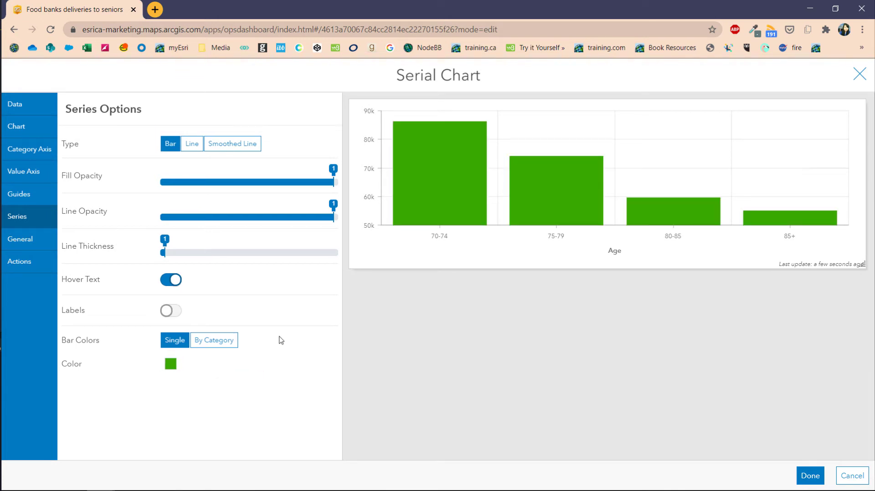
Rename the chart and give it a centred 'Age Distribution Chart' title
left_click(13, 244)
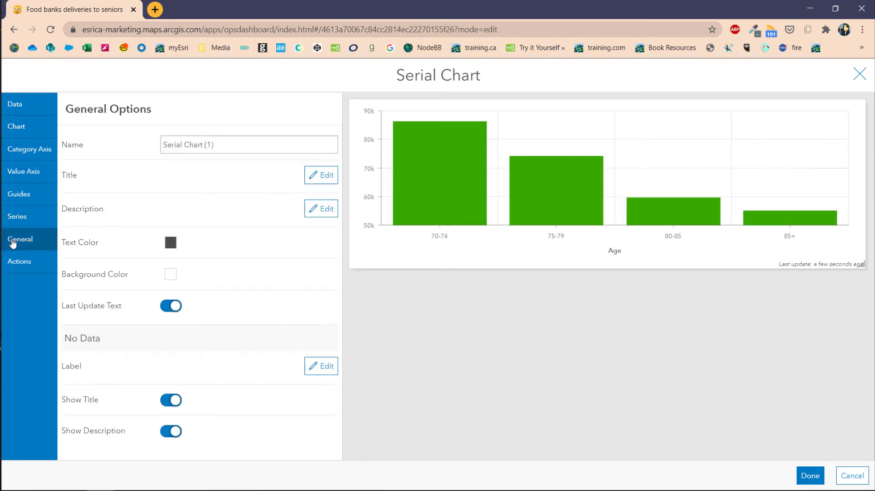
triple_click(224, 150)
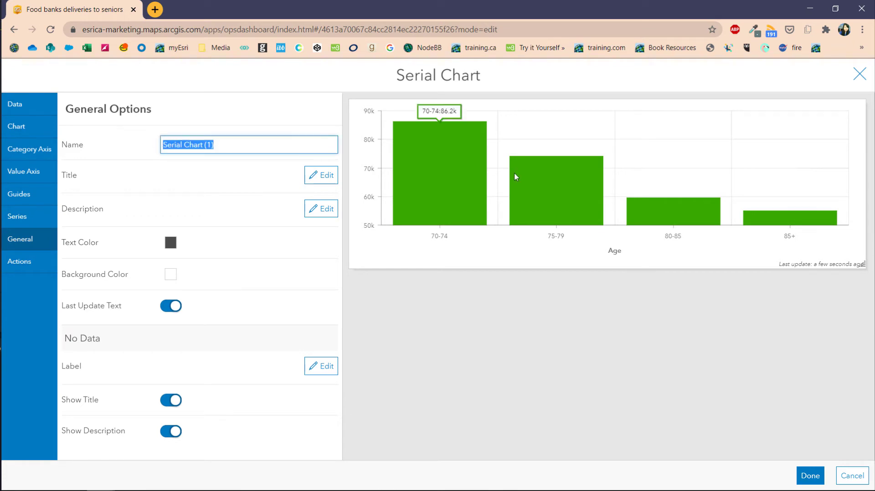
type("Age Distribution")
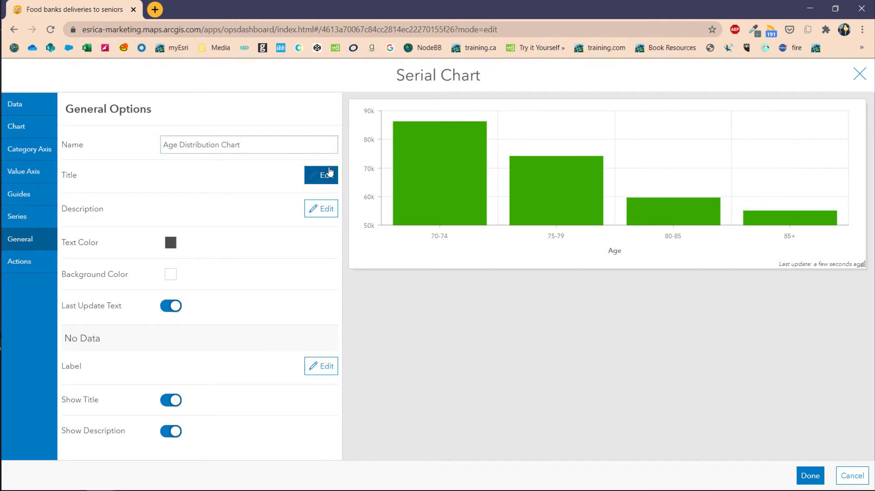
left_click(131, 144)
left_click(322, 174)
key("ctrl+c")
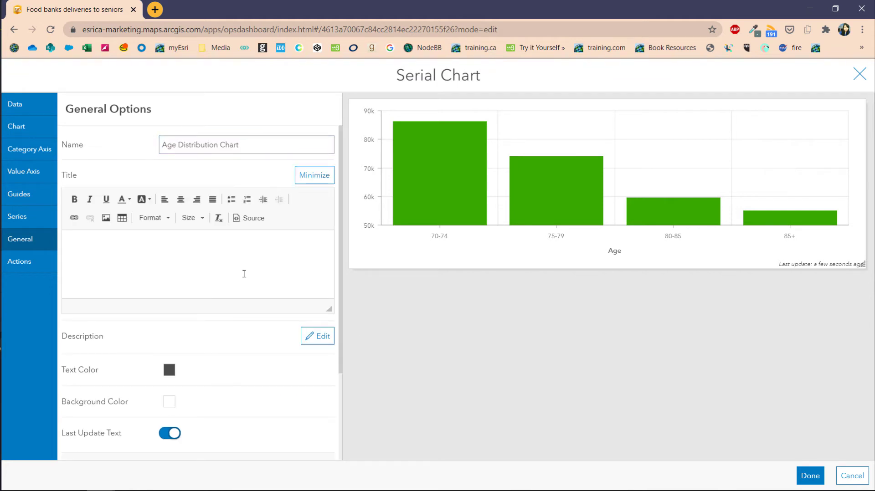
left_click(245, 273)
key("ctrl+v")
left_click(181, 203)
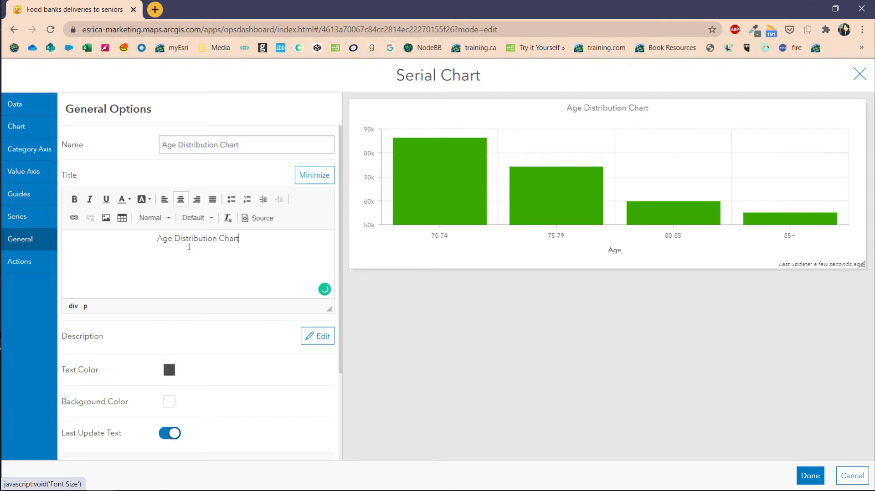
Hide the chart's last-update text and add the chart to the dashboard
scroll(169, 356, "down", 2)
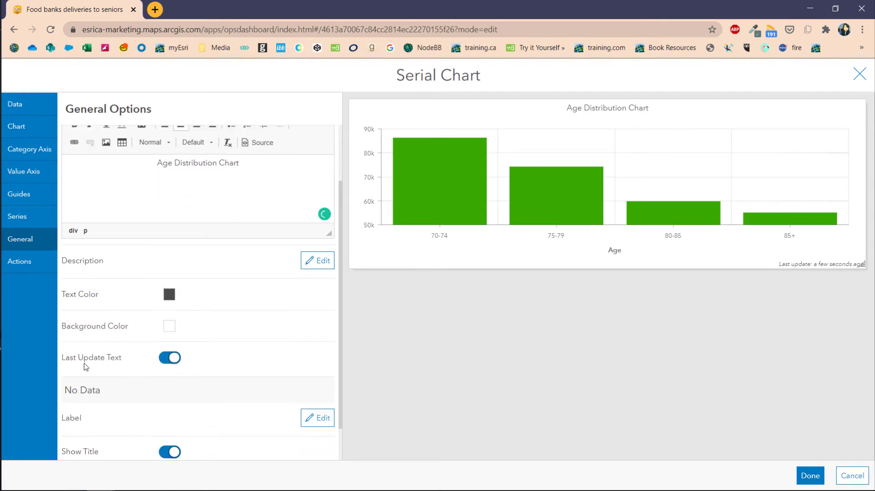
left_click(159, 363)
scroll(162, 360, "down", 1)
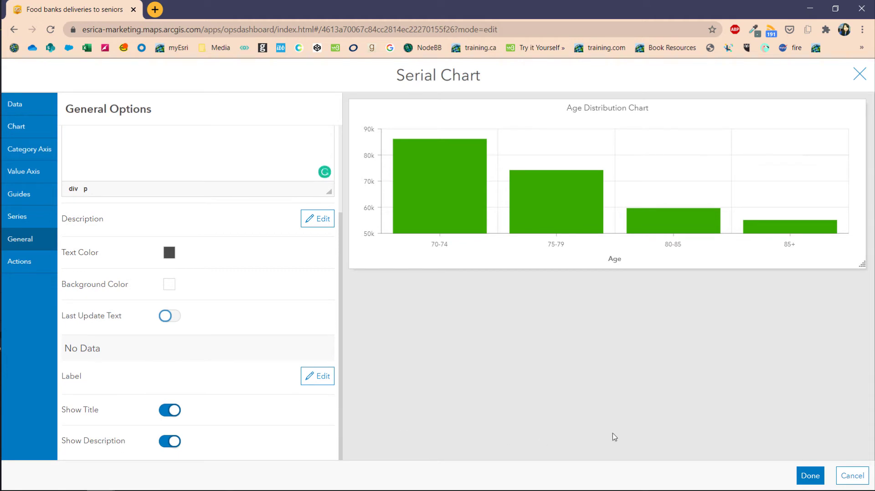
left_click(816, 478)
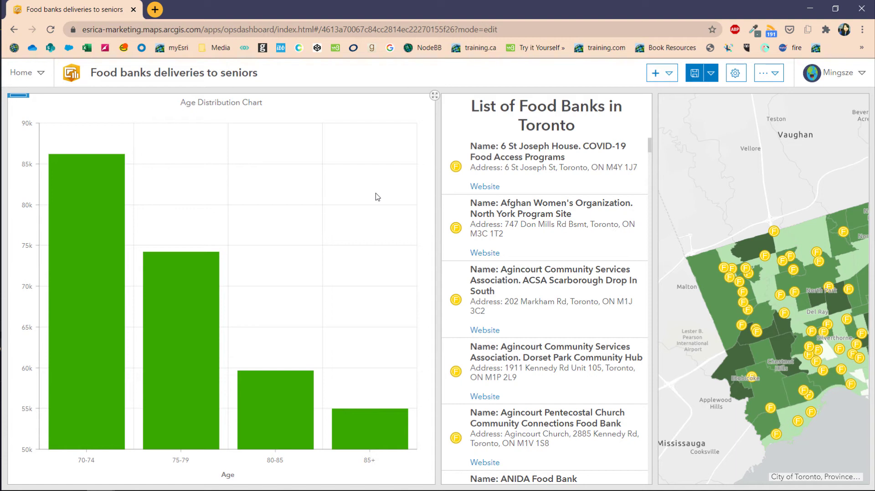
Move the age chart beneath the map and make the map taller than the chart
mouse_move(19, 100)
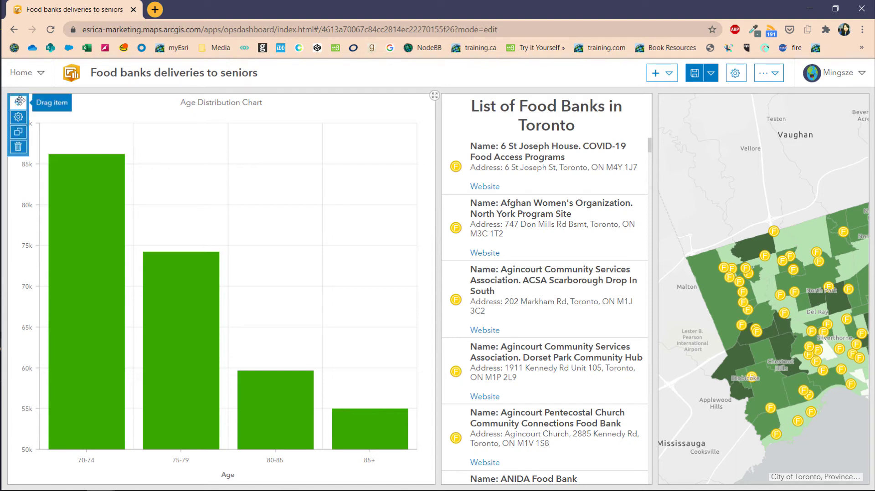
left_click_drag(19, 100, 764, 466)
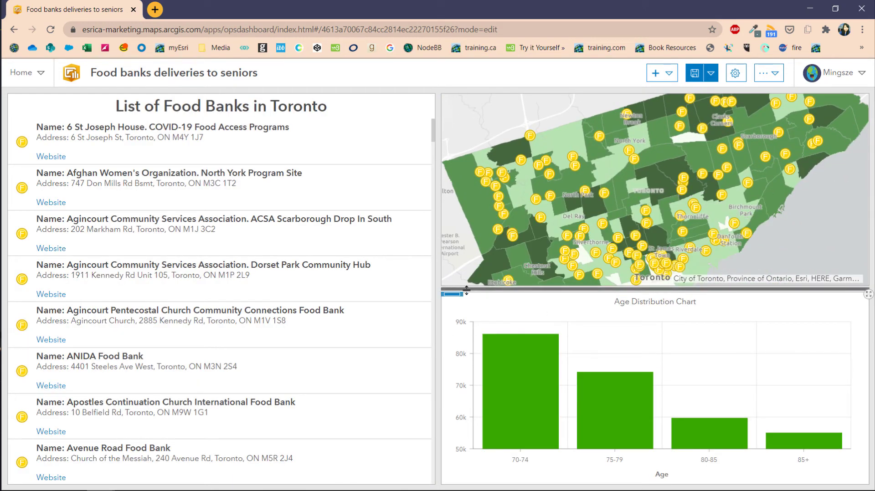
left_click_drag(815, 289, 816, 381)
Reposition the map panel and move the food bank list to fill the right side
mouse_move(453, 395)
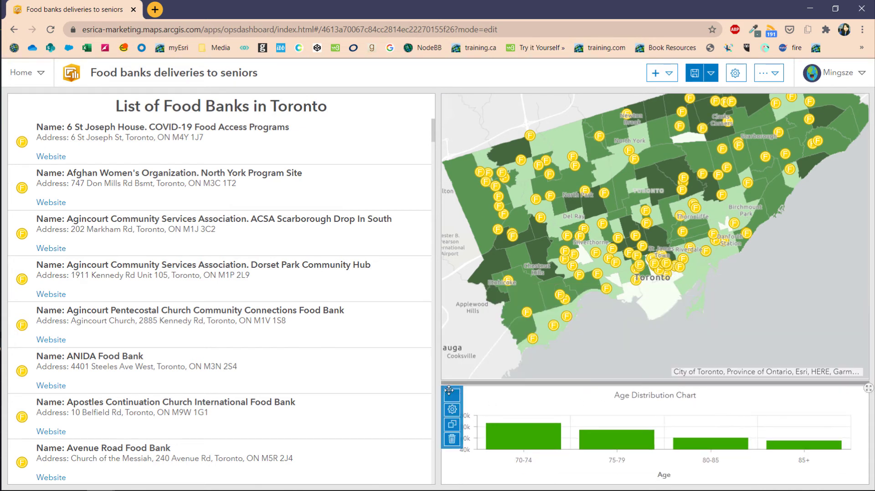
left_click_drag(452, 395, 653, 369)
key("shift")
key("shift")
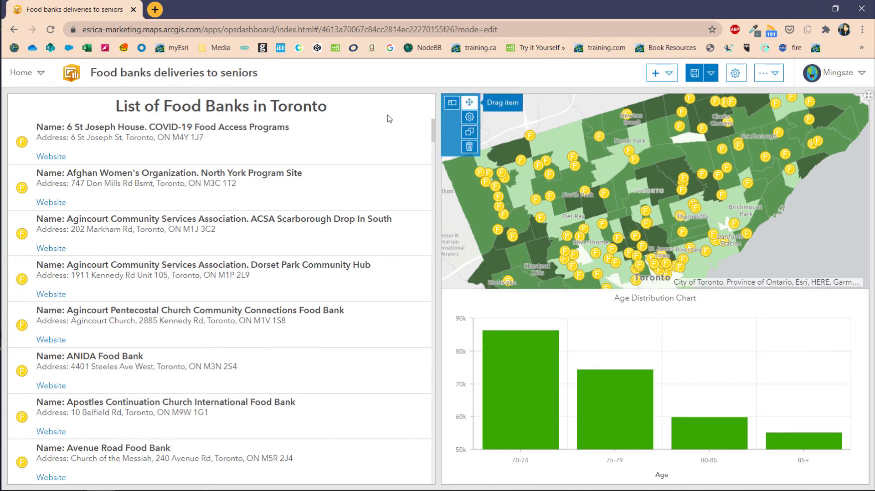
left_click_drag(366, 119, 490, 144)
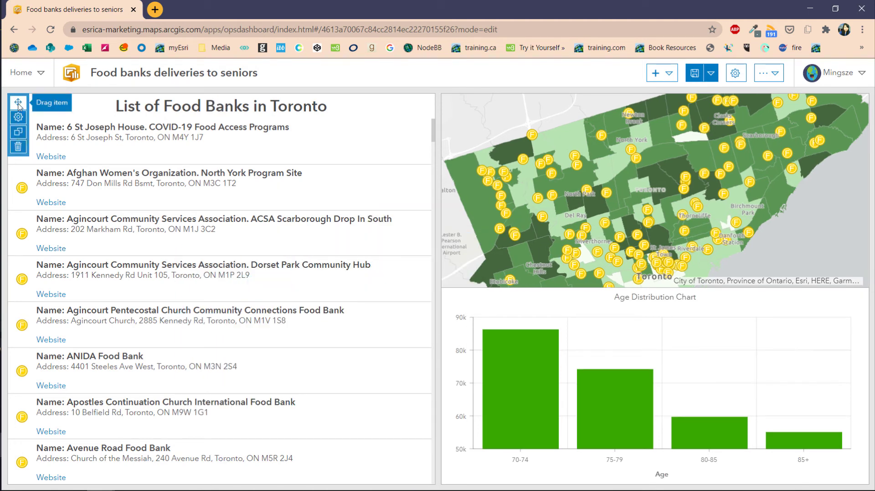
left_click_drag(20, 106, 865, 289)
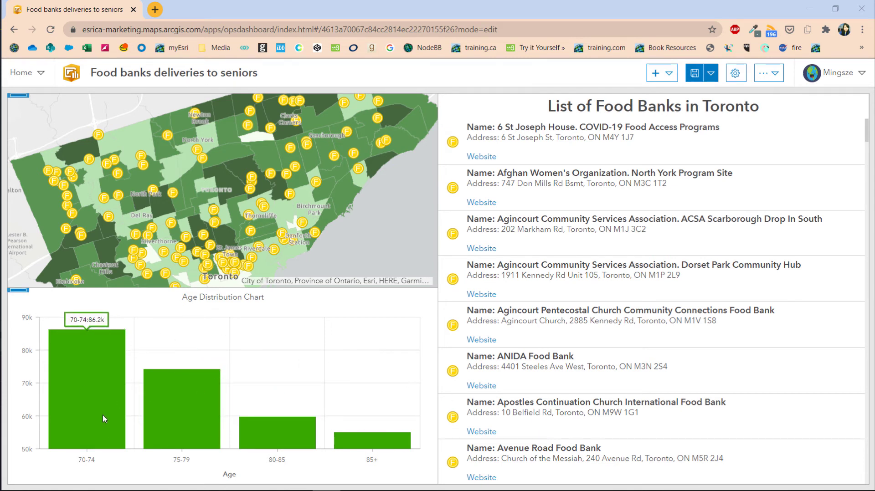
Add a Small-size header bar reading 'Food banks deliveries to seniors' across the top
left_click(668, 79)
left_click(675, 92)
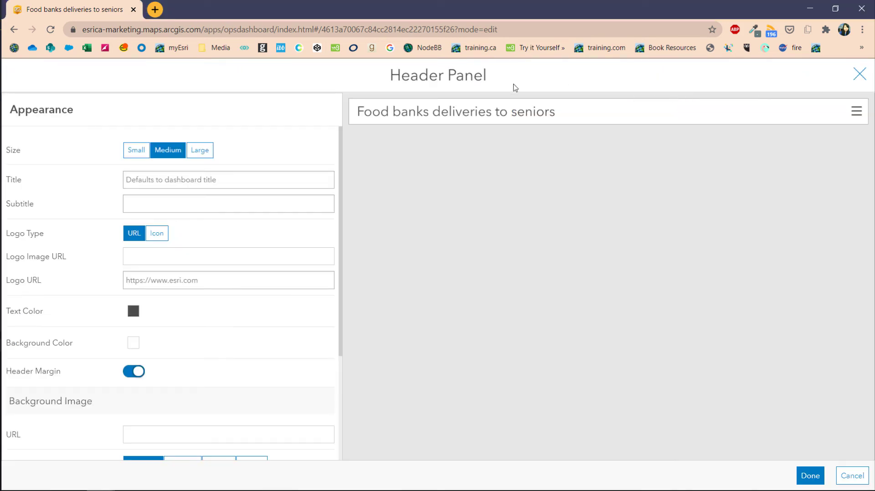
left_click(136, 155)
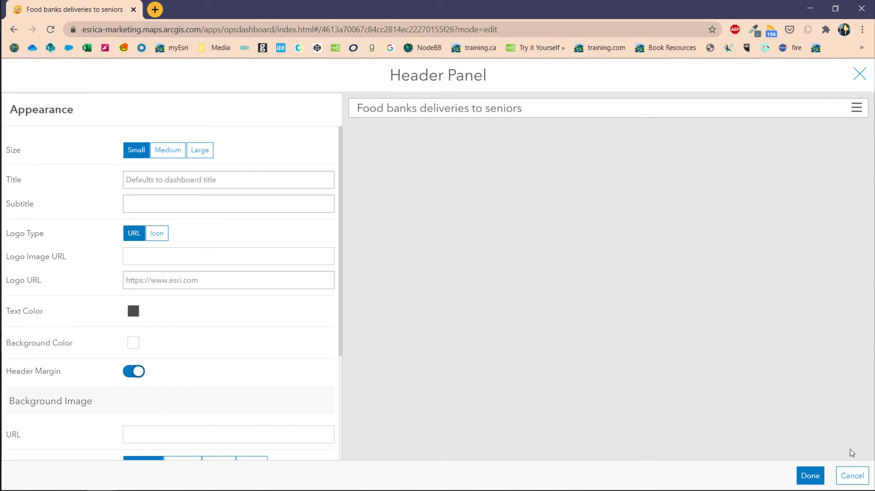
left_click(810, 476)
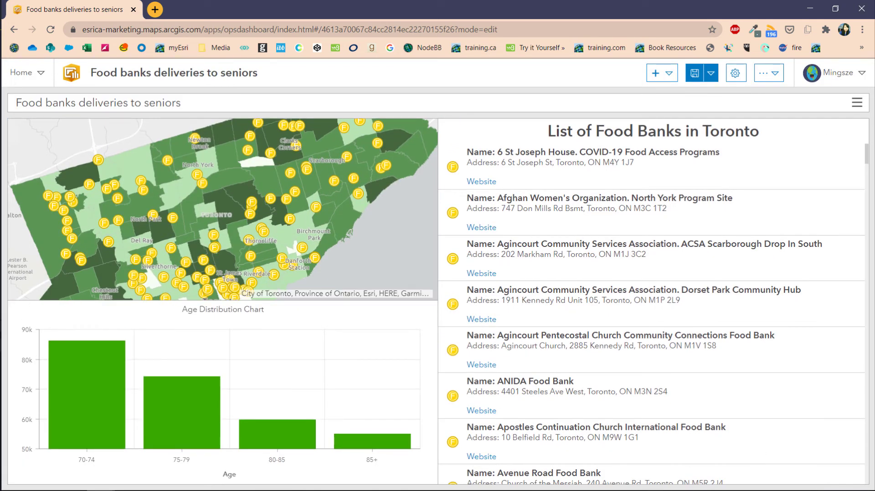
Add a category selector fed by Age in Neighbourhood 2019 features, showing {Neighbourhood} per category
mouse_move(20, 108)
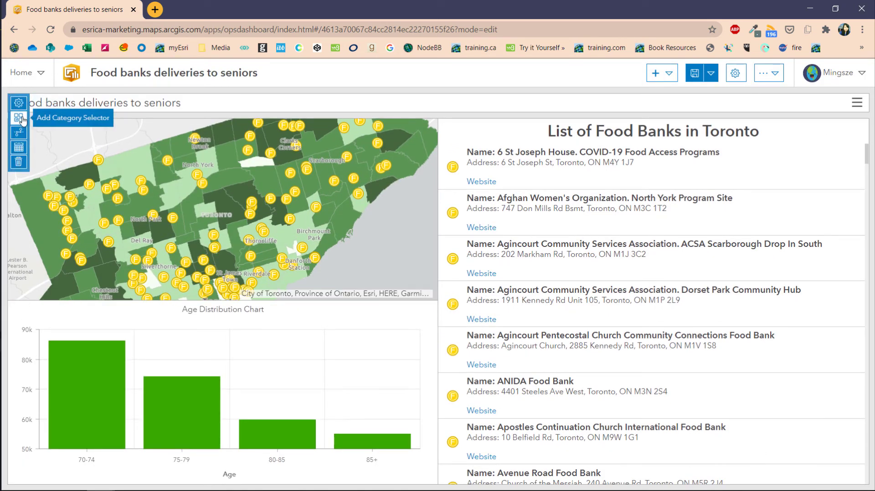
left_click(20, 117)
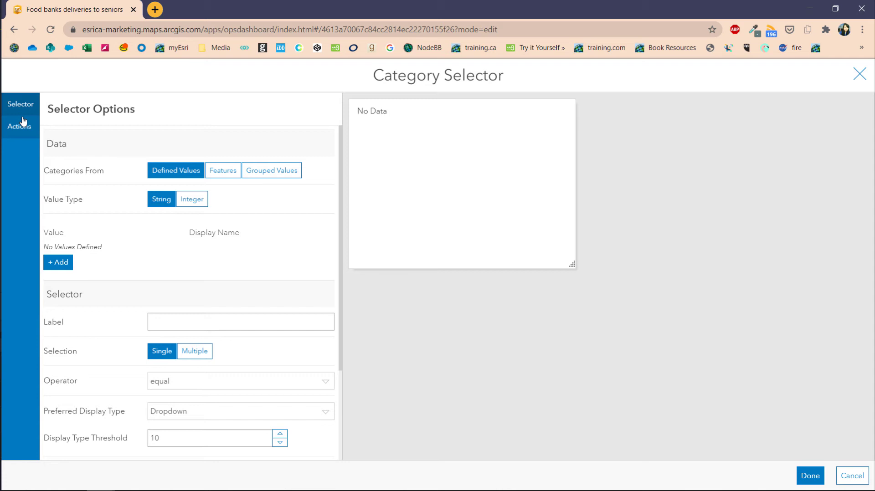
left_click(214, 175)
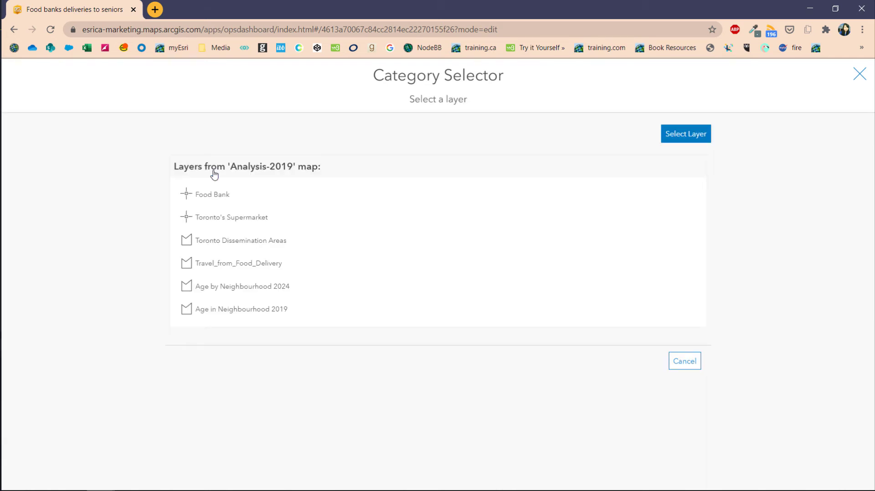
left_click(301, 320)
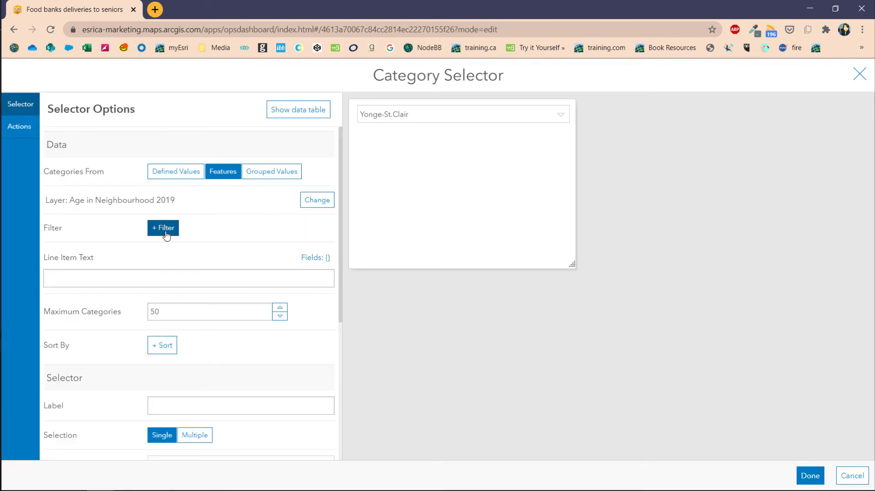
left_click(203, 279)
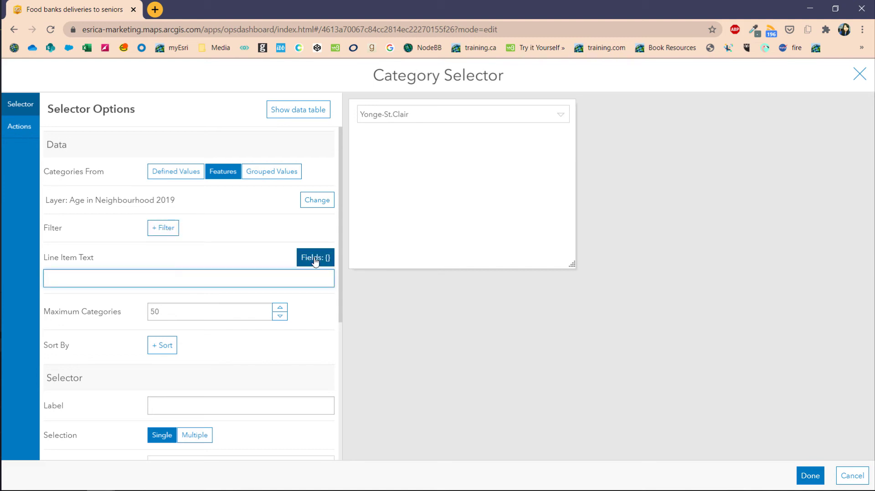
left_click(315, 257)
left_click(295, 311)
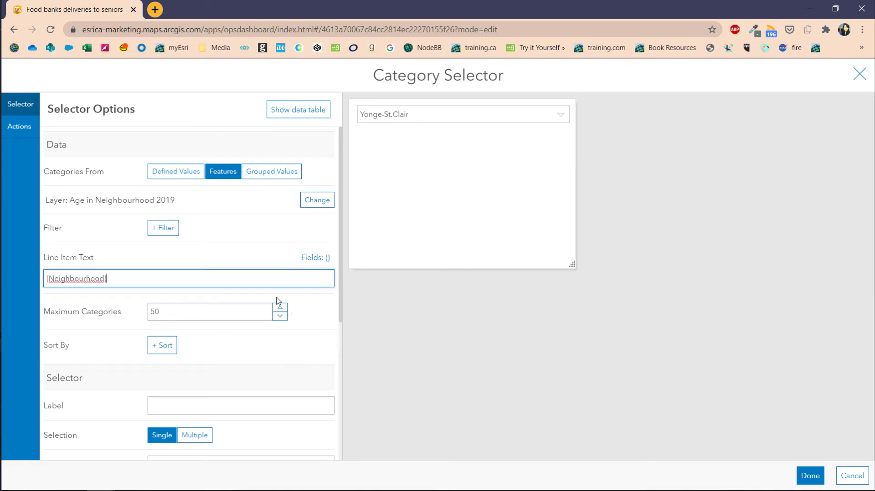
left_click(391, 113)
Set the selector's maximum categories to 200
scroll(142, 288, "down", 1)
key("Tab")
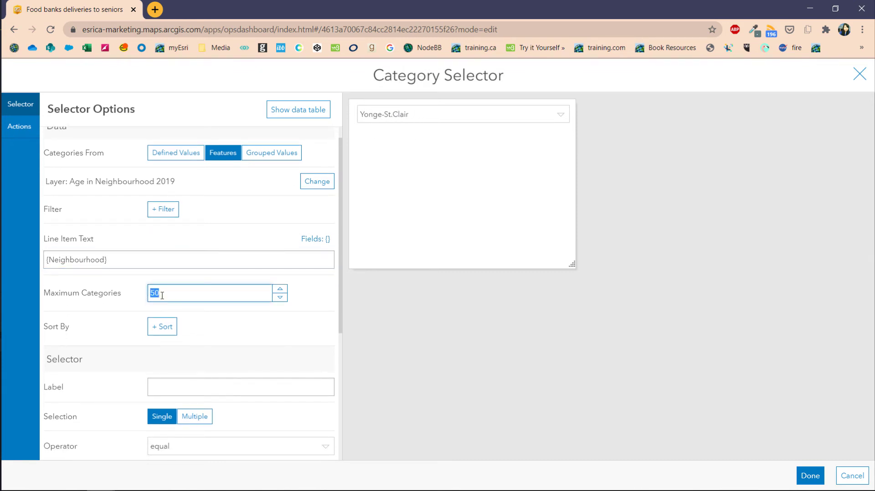
type("200")
left_click(133, 297)
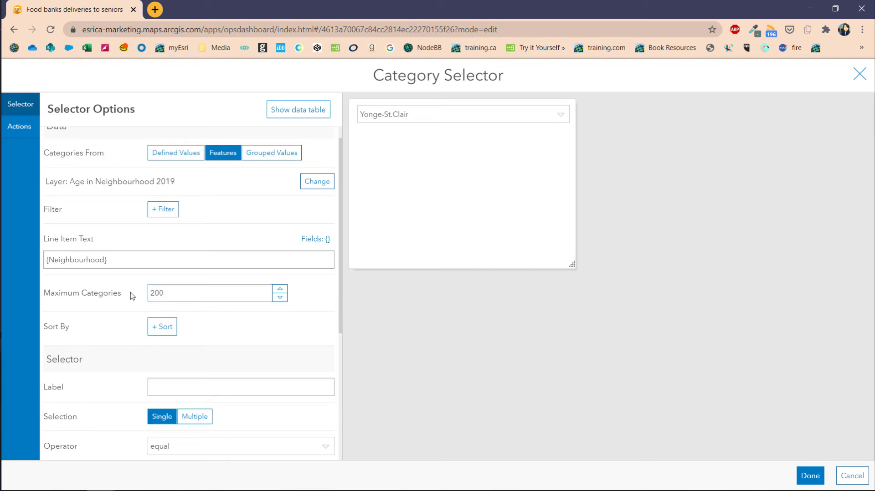
Sort categories by Neighbourhood ascending and check the preview list of neighbourhoods
left_click(167, 327)
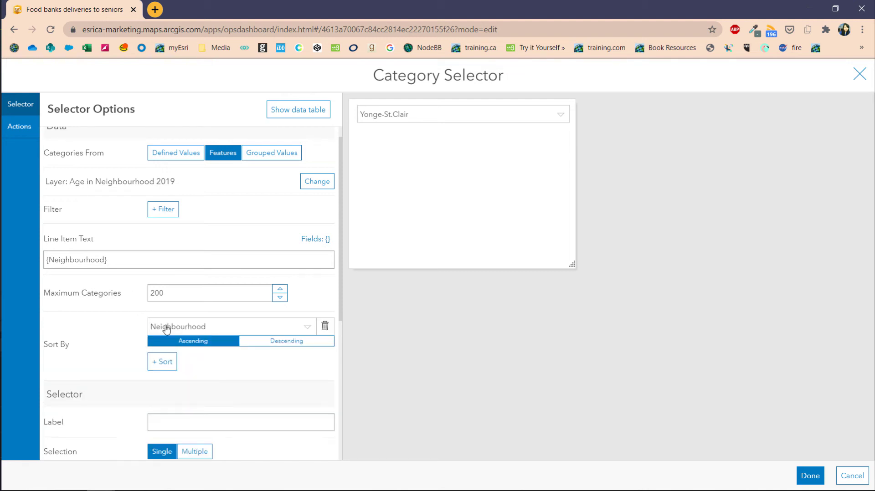
left_click(274, 341)
left_click(219, 341)
scroll(110, 320, "down", 1)
left_click(408, 115)
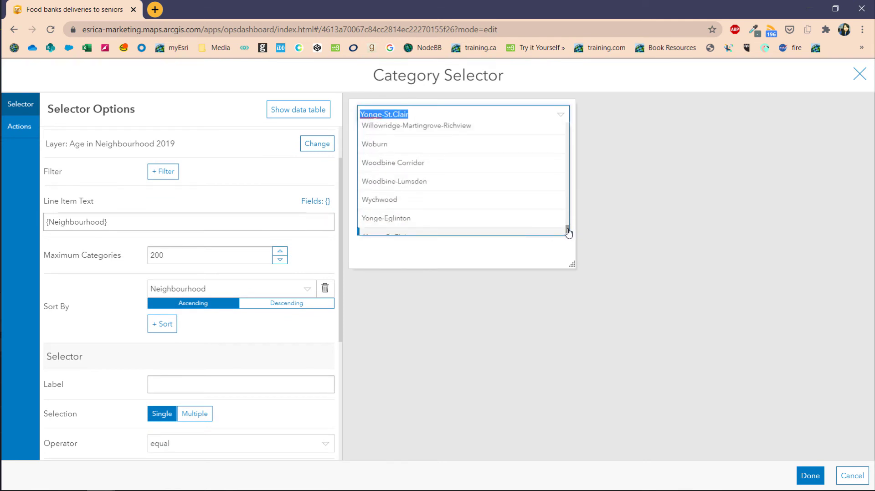
left_click_drag(568, 229, 559, 115)
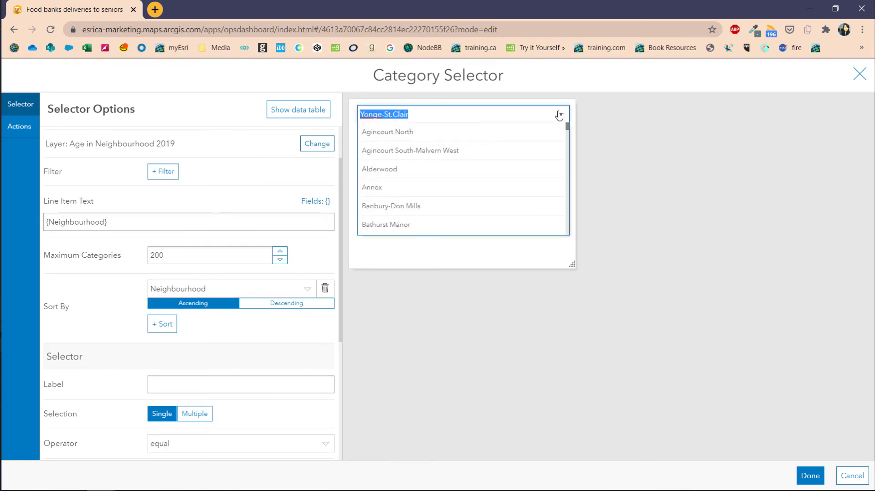
left_click(231, 363)
scroll(226, 357, "down", 1)
Label the selector 'Neighbourhood:' and turn on the None option
scroll(221, 354, "down", 3)
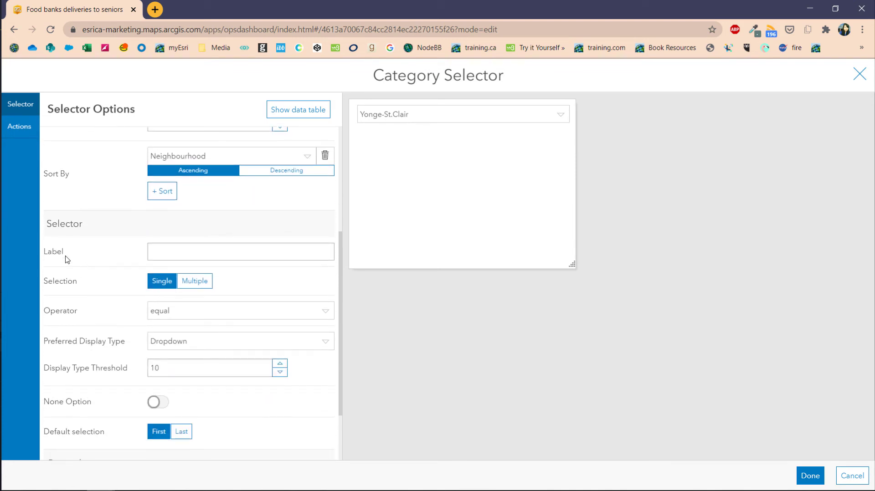
left_click(187, 255)
type("Ne")
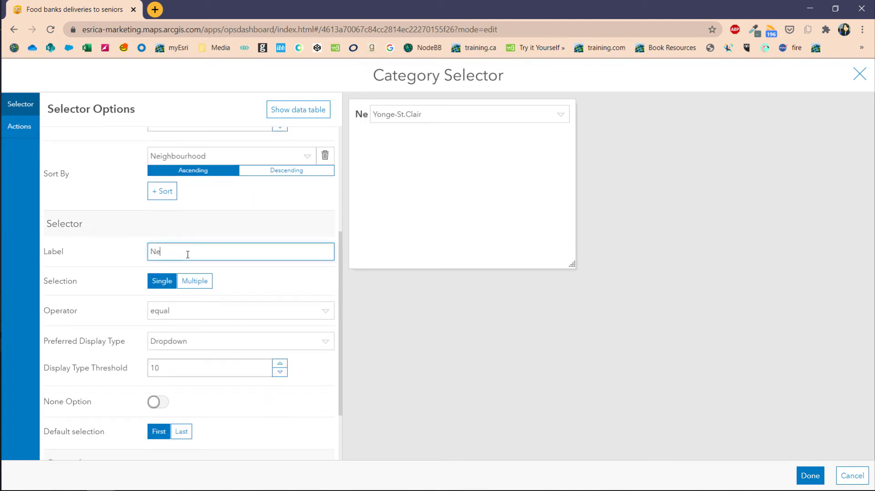
type("ighbourho")
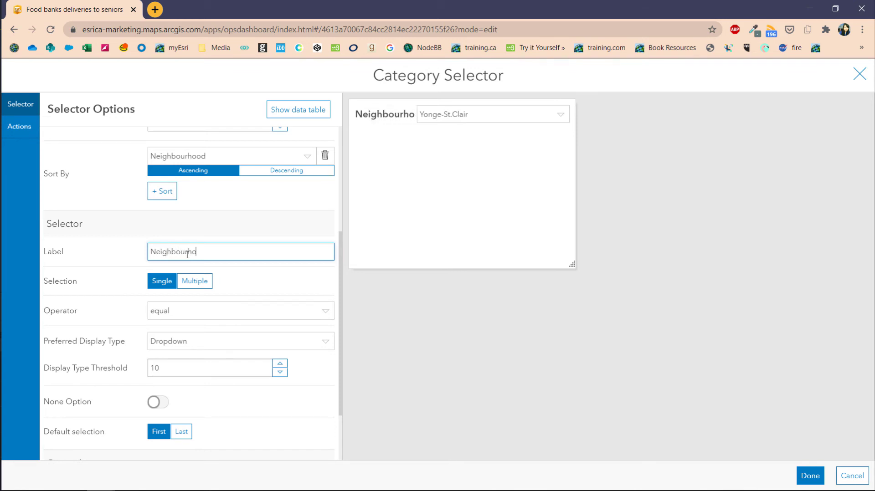
type("od:")
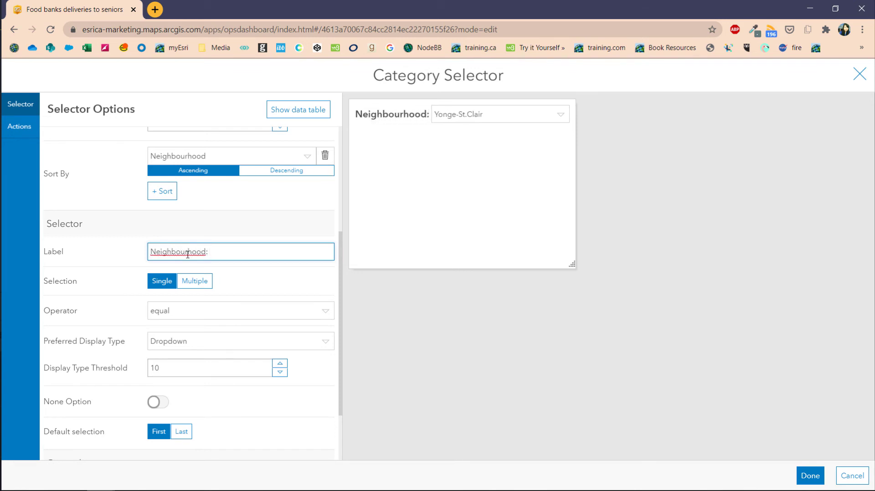
left_click(166, 285)
scroll(169, 359, "down", 1)
scroll(166, 363, "down", 1)
left_click(160, 346)
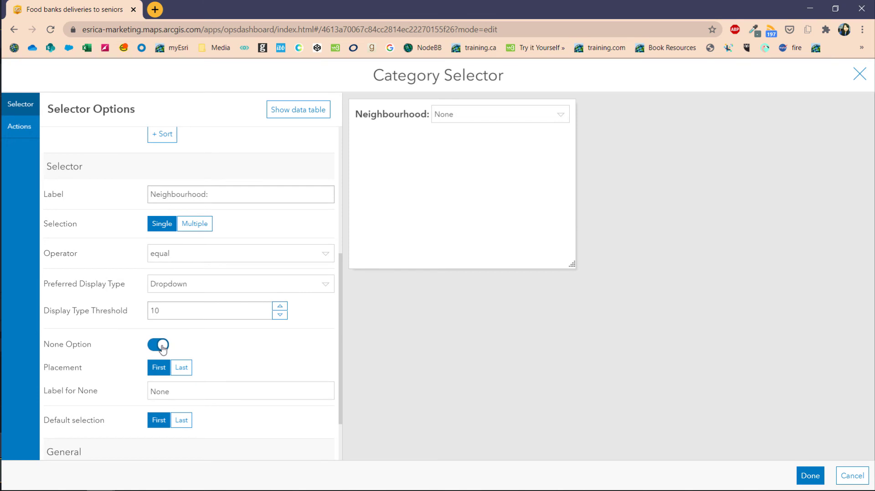
Rename the selector element to 'Neighbourhood Filter'
scroll(173, 342, "down", 1)
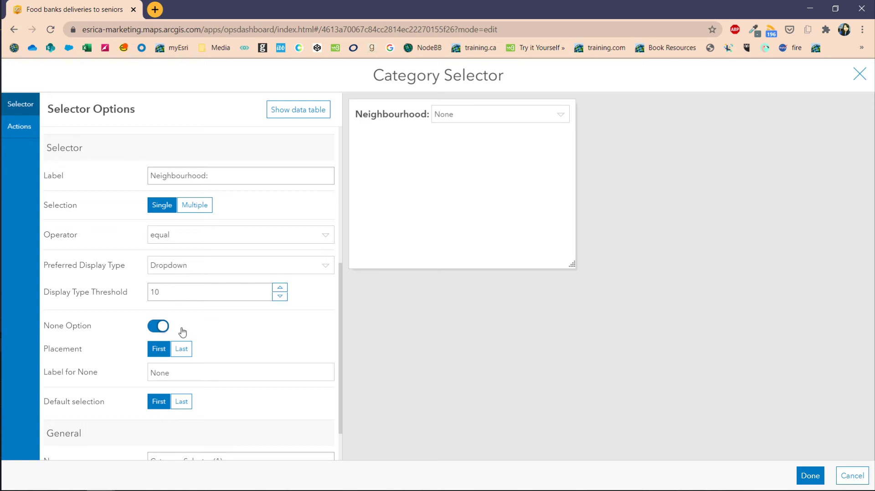
scroll(184, 333, "down", 2)
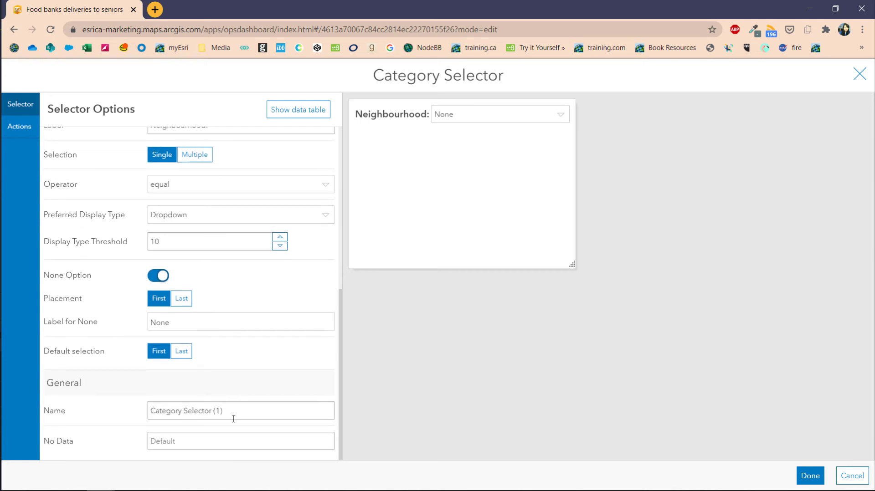
left_click_drag(233, 418, 137, 420)
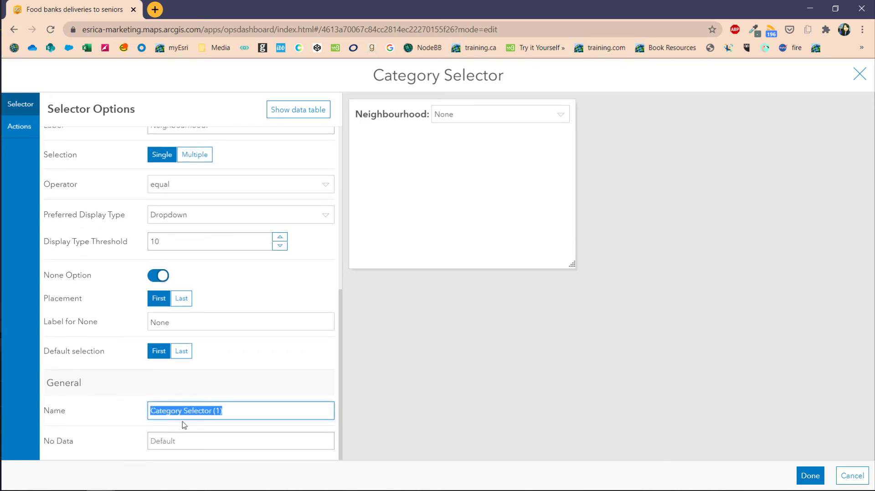
left_click(204, 413)
left_click_drag(234, 412, 138, 412)
type("Nei")
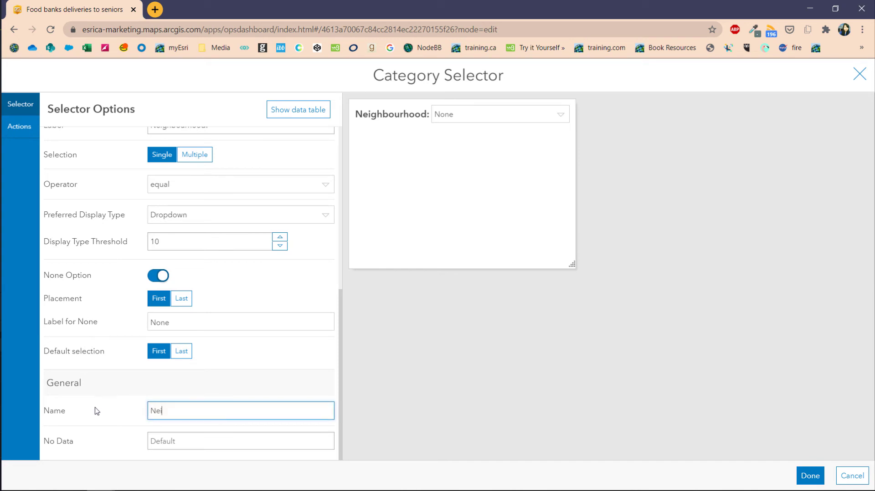
type("ghbourhood Filter")
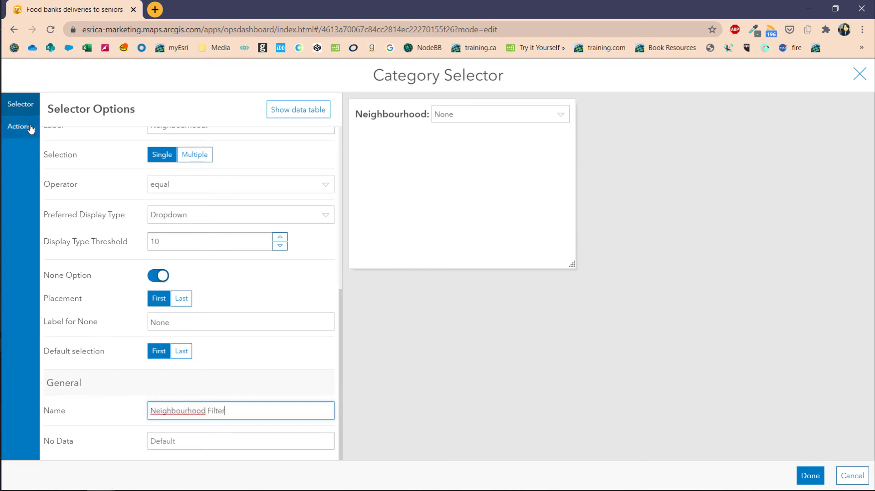
Add a filter action targeting the Food bank list (spatially) and the Age Distribution Chart
left_click(30, 128)
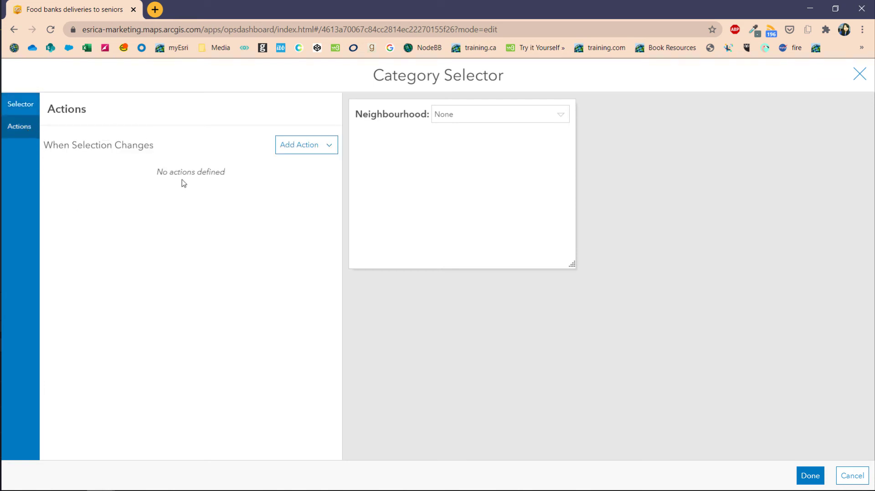
left_click(450, 117)
left_click(413, 147)
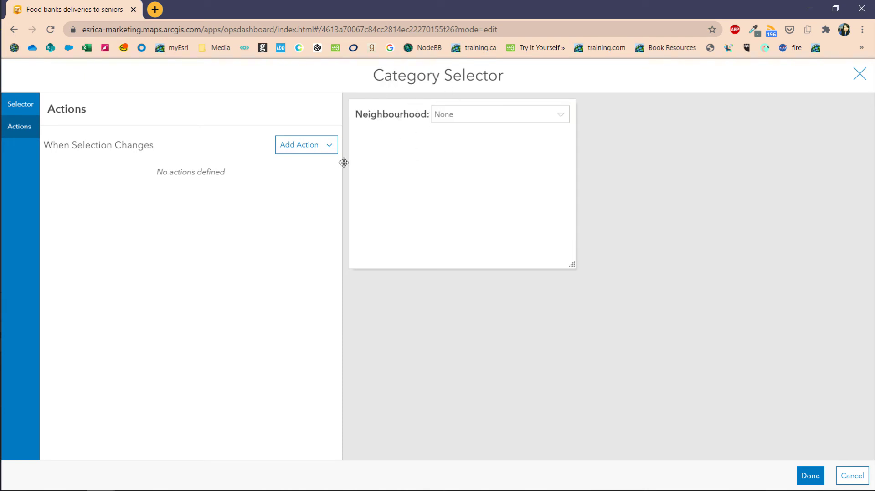
left_click(313, 149)
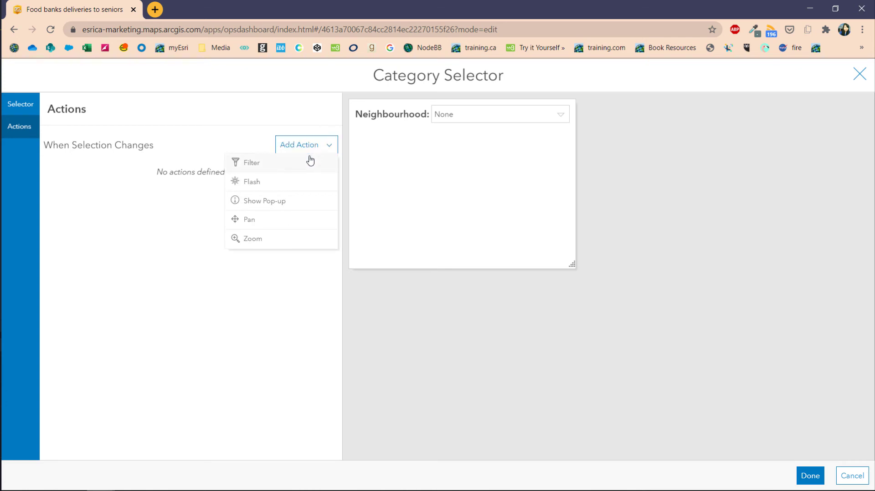
left_click(311, 161)
left_click(305, 171)
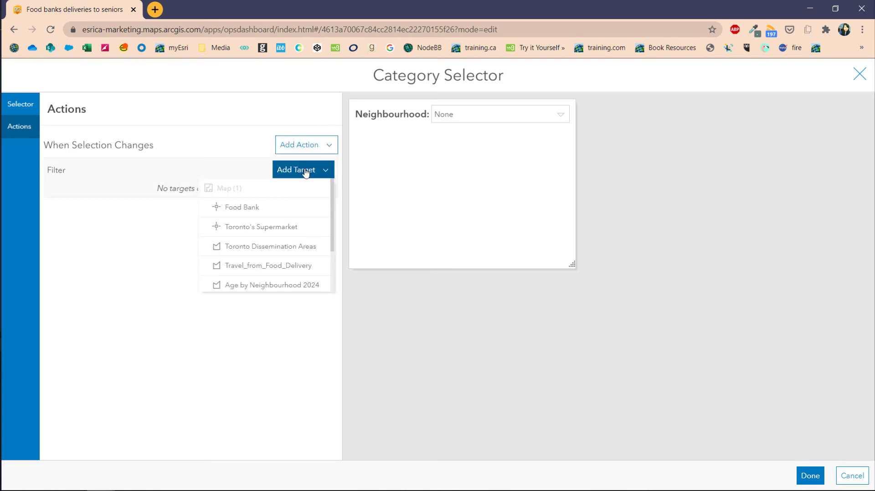
scroll(288, 230, "down", 3)
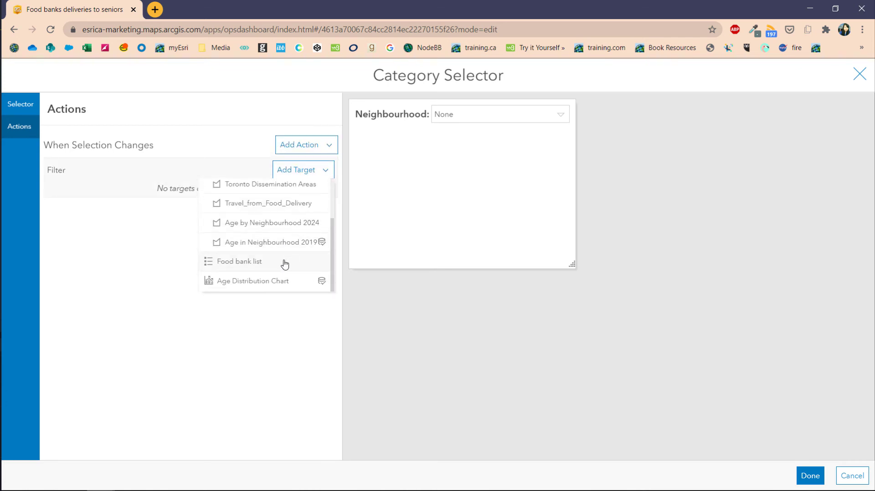
left_click(285, 264)
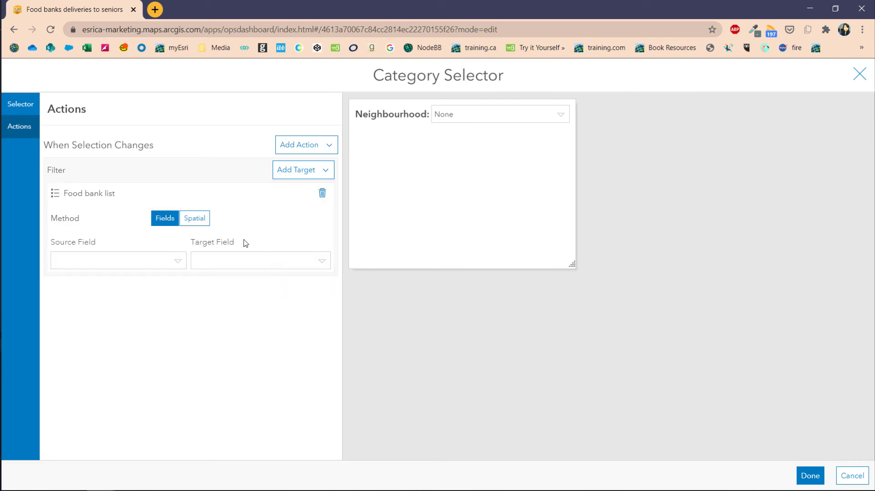
left_click(202, 226)
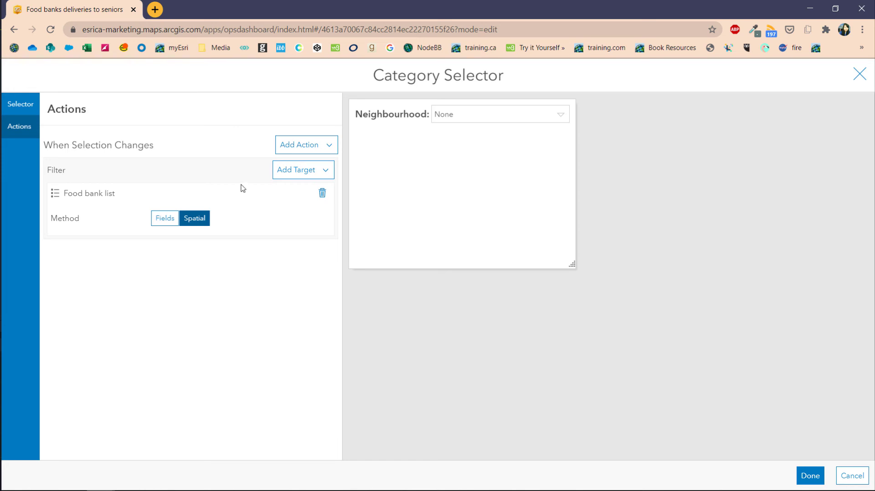
left_click(279, 179)
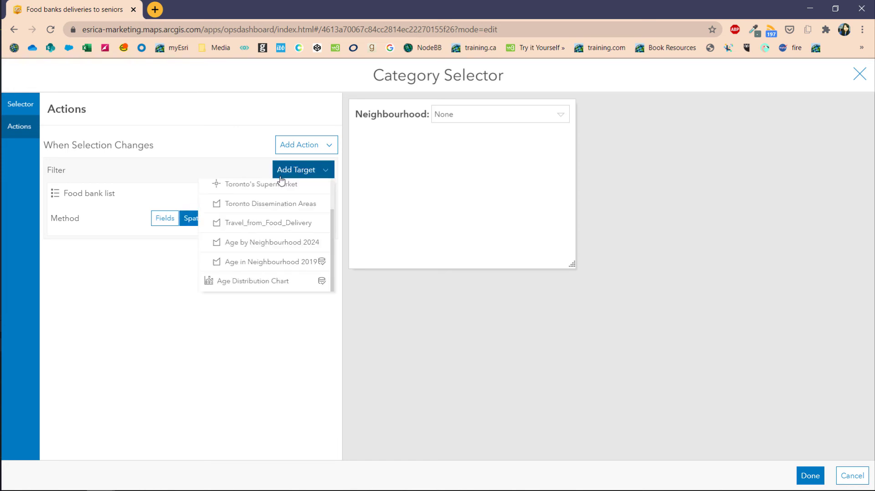
left_click(263, 282)
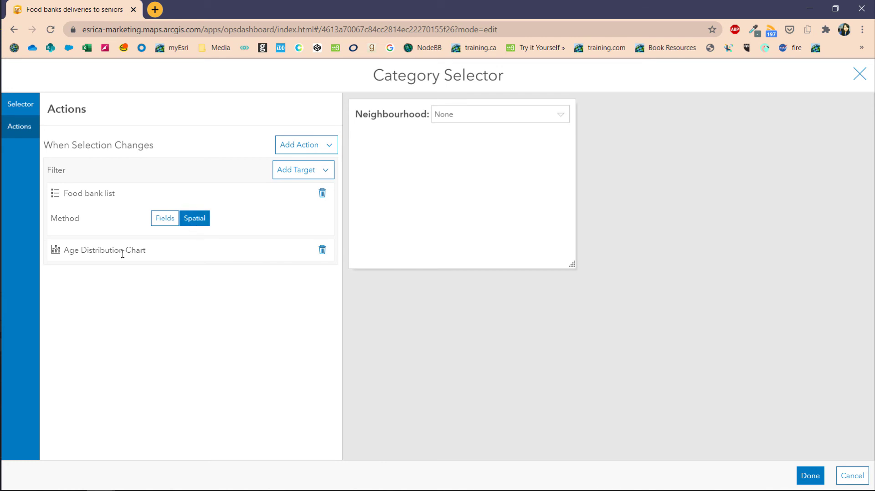
Add Zoom, Flash and Show Pop-up actions targeting Map (1) and save the settings
left_click(297, 147)
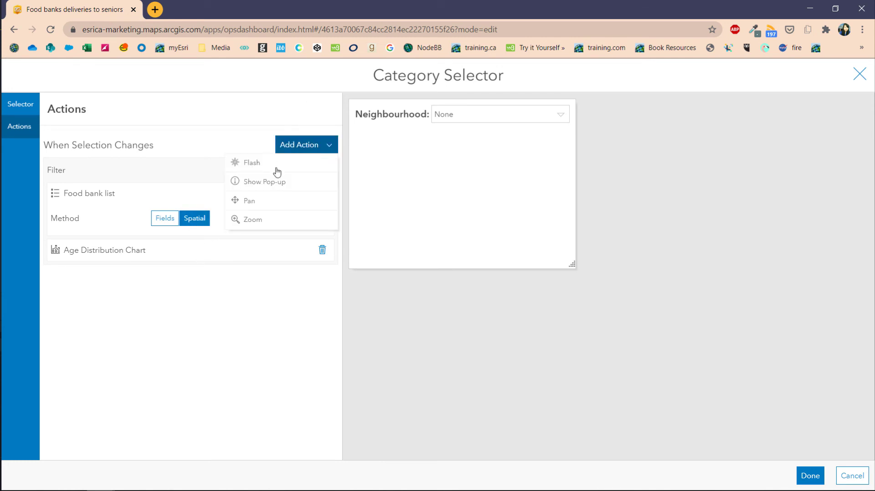
left_click(267, 220)
left_click(286, 285)
left_click(284, 302)
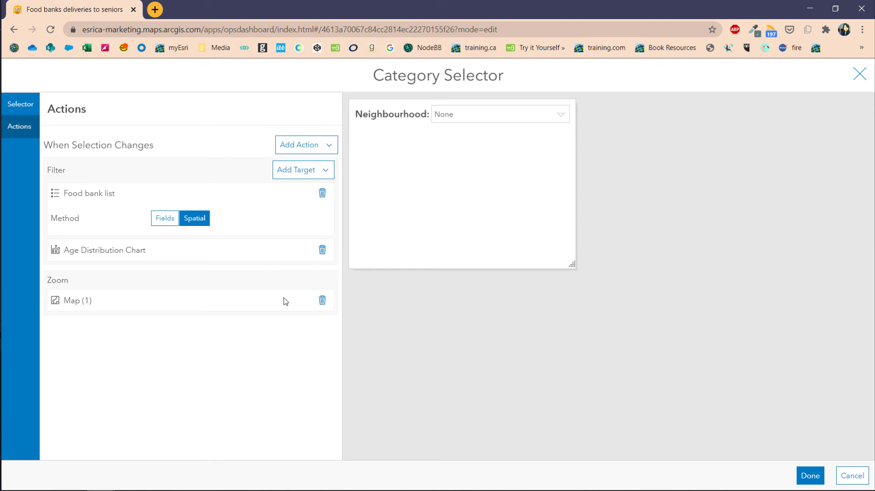
left_click(301, 145)
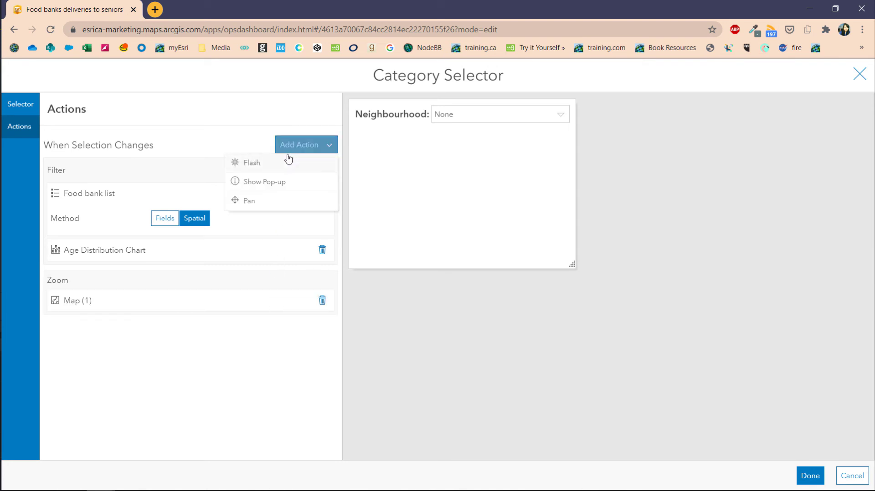
left_click(284, 163)
left_click(292, 342)
left_click(296, 358)
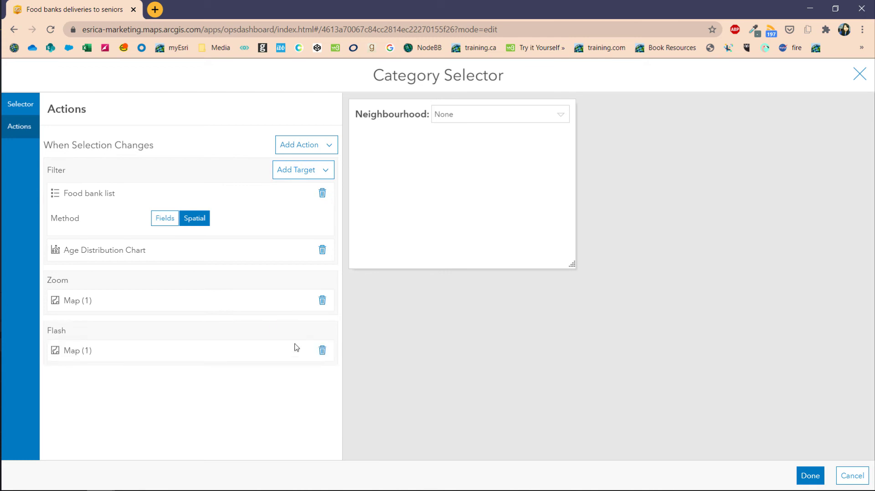
left_click(324, 145)
left_click(302, 167)
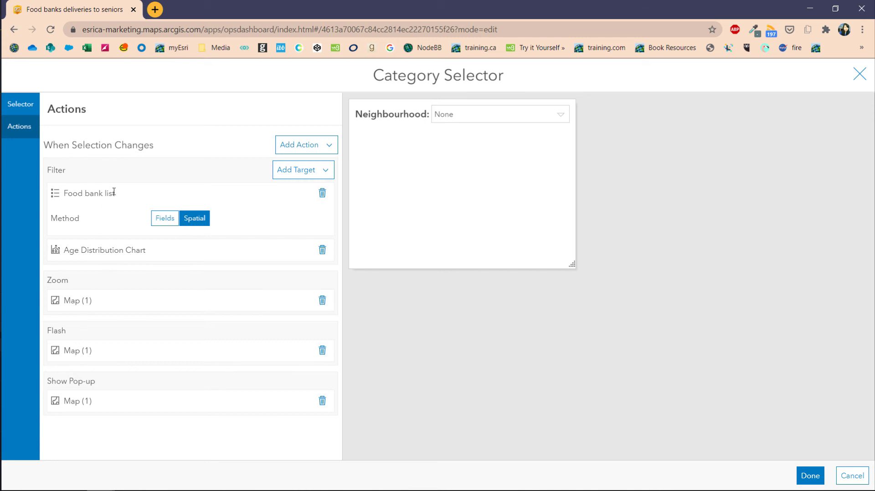
left_click(809, 472)
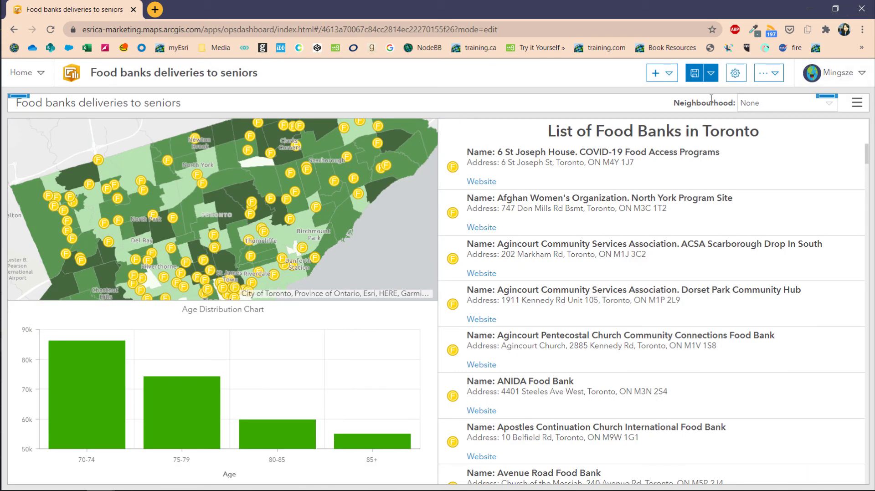
Filter the dashboard to the Annex neighbourhood
left_click(828, 104)
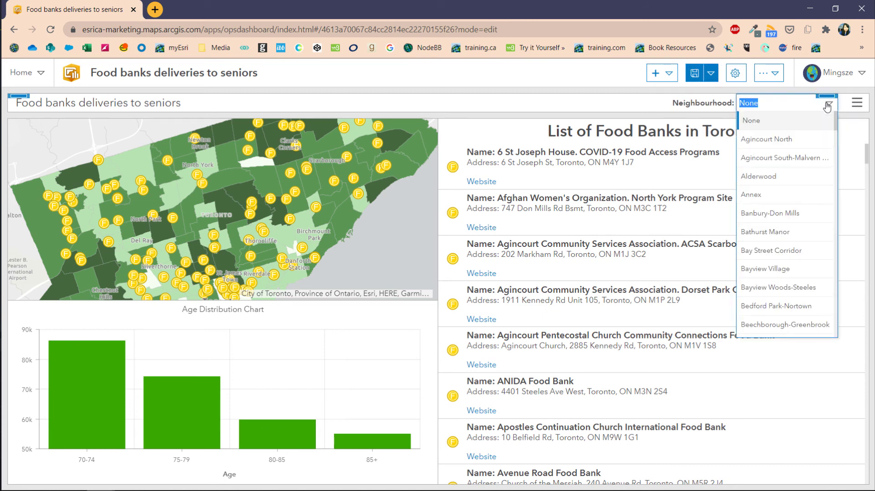
left_click(801, 196)
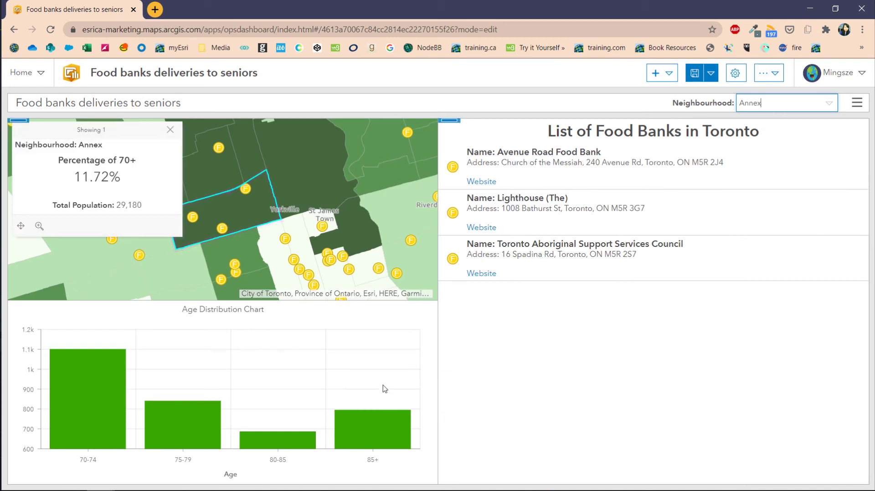
left_click(78, 176)
mouse_move(126, 415)
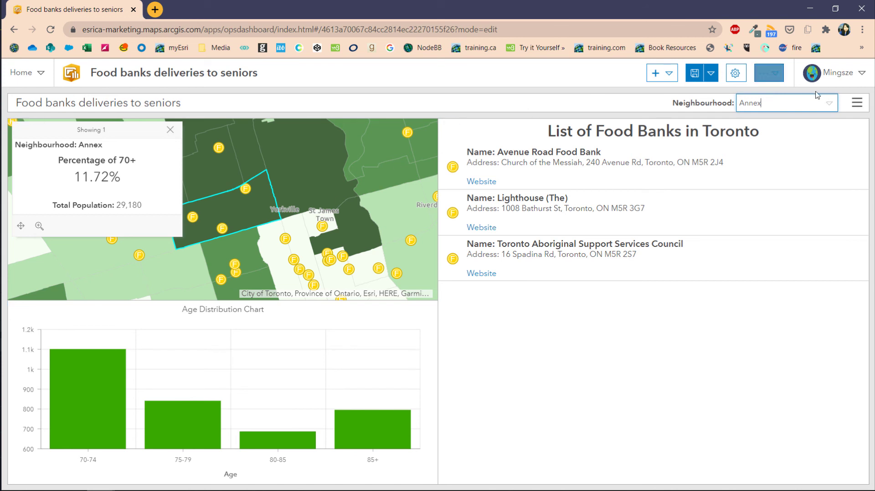
Switch the filter to Bayview Village and close its map pop-up
left_click(826, 108)
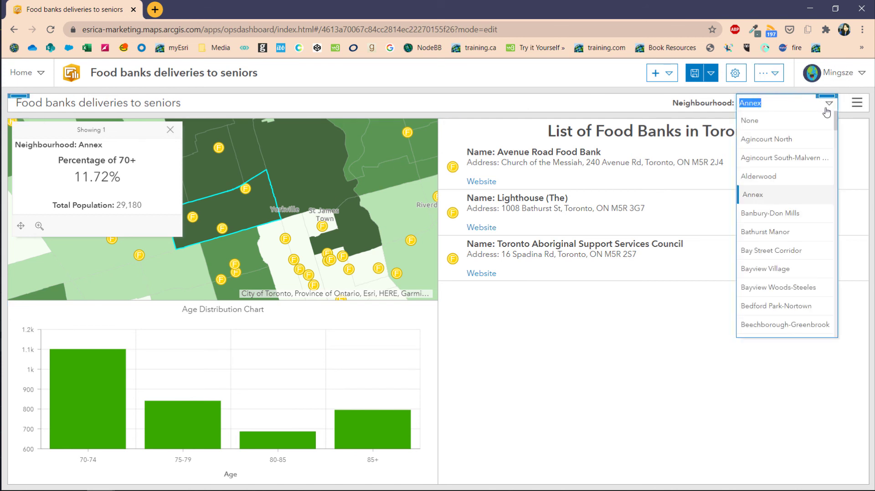
scroll(785, 265, "down", 1)
left_click(783, 263)
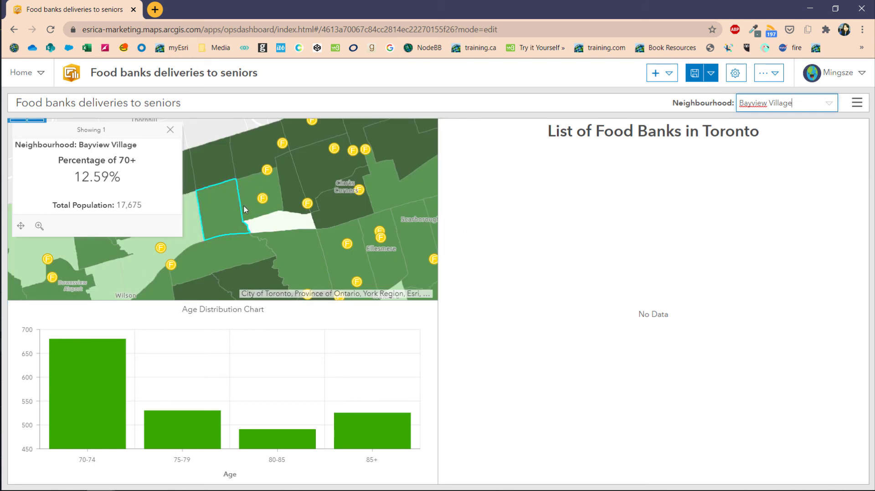
left_click(170, 130)
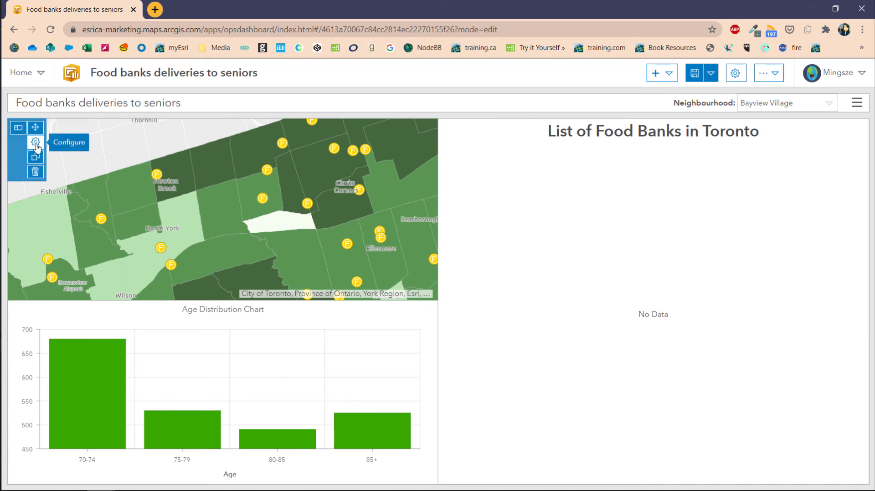
Enable the map's Legend, Default Extent and Bookmarks, and Zoom In/Out controls
left_click(35, 144)
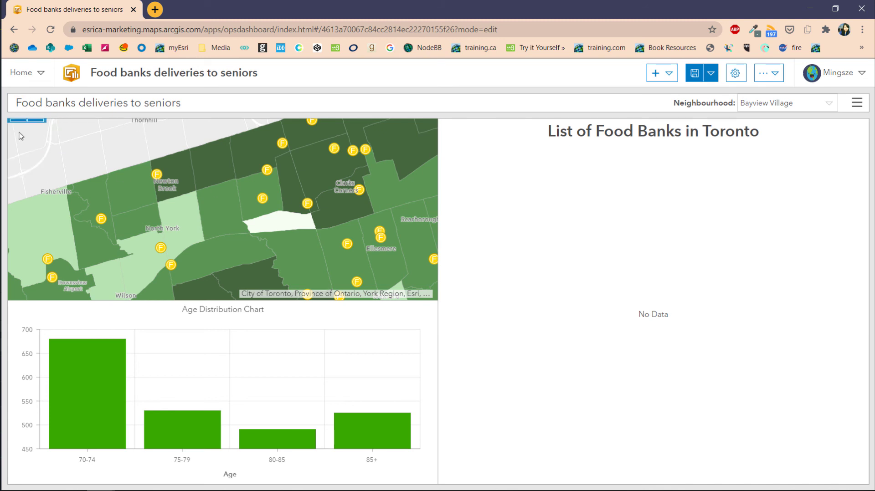
mouse_move(40, 145)
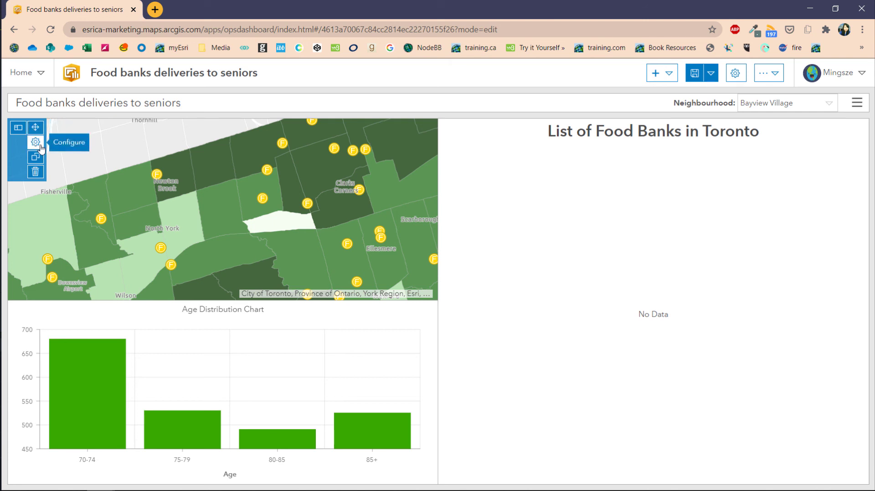
left_click(40, 146)
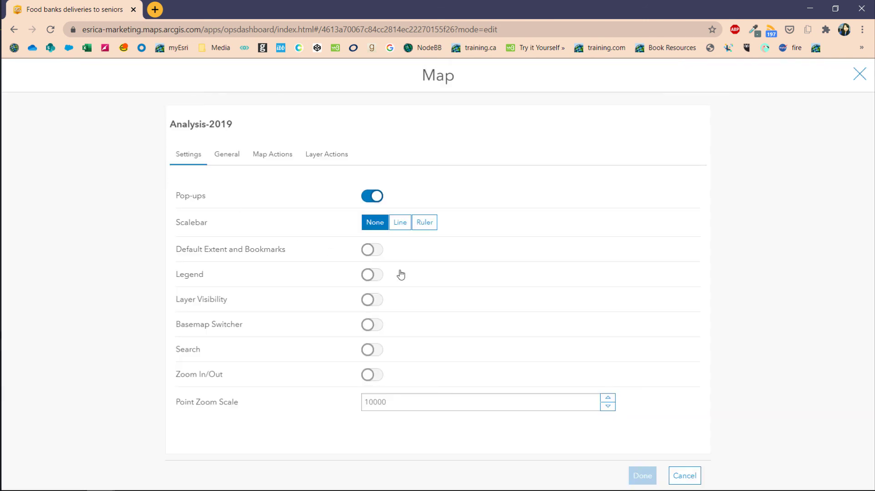
left_click(372, 283)
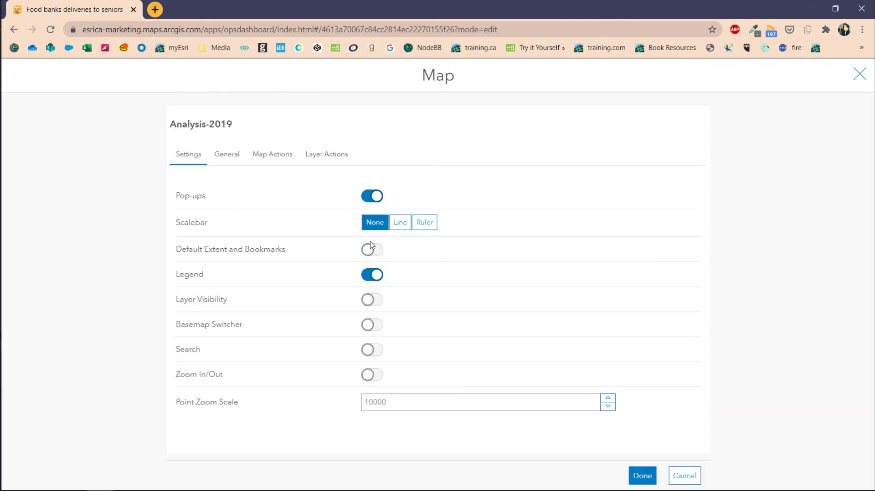
left_click(372, 250)
left_click(372, 378)
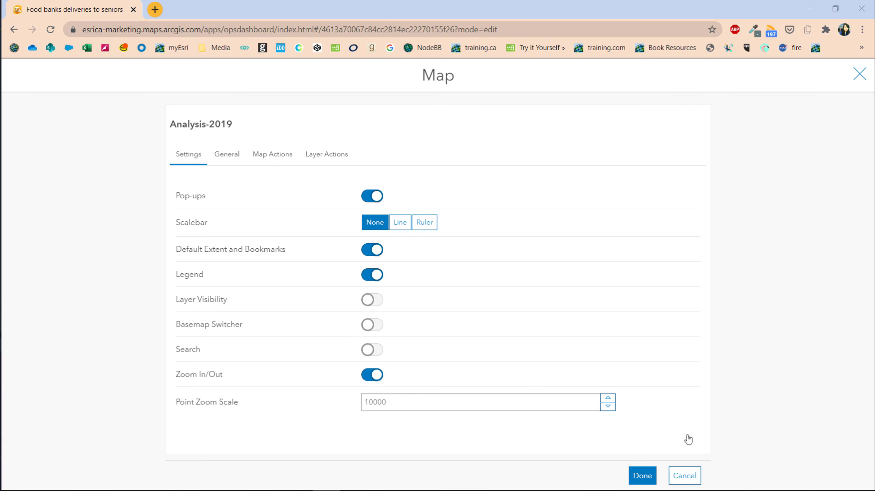
left_click(643, 476)
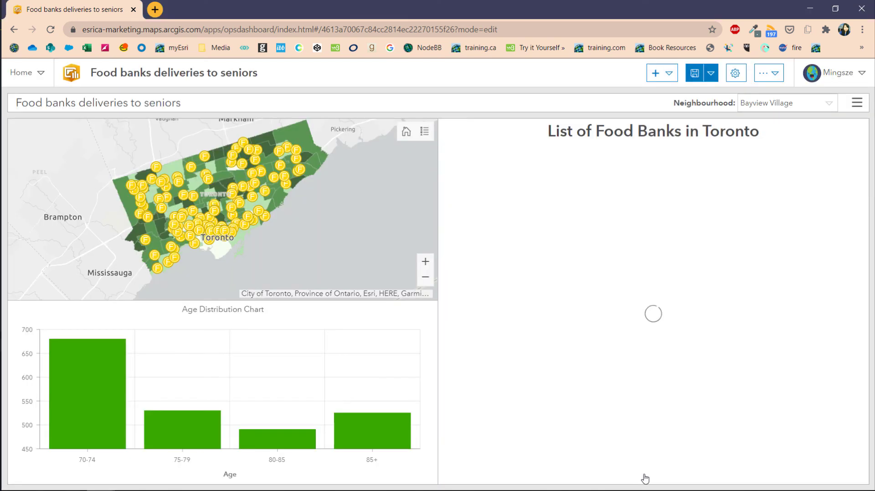
Test the map's Home and Legend buttons, then set Neighbourhood to None
left_click(405, 135)
left_click(410, 138)
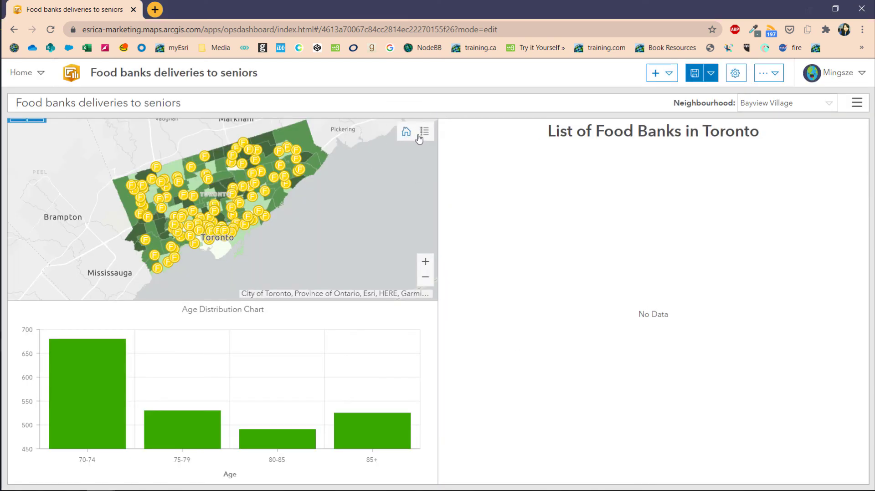
left_click(423, 137)
left_click(424, 138)
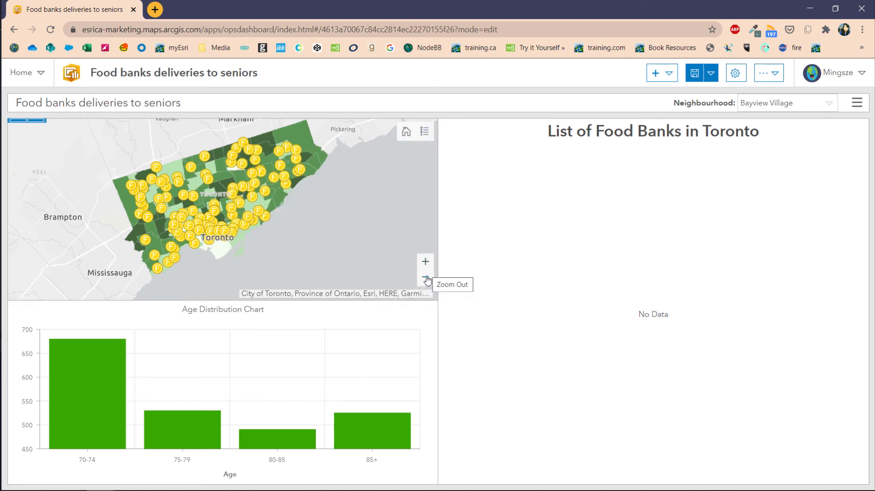
left_click(826, 109)
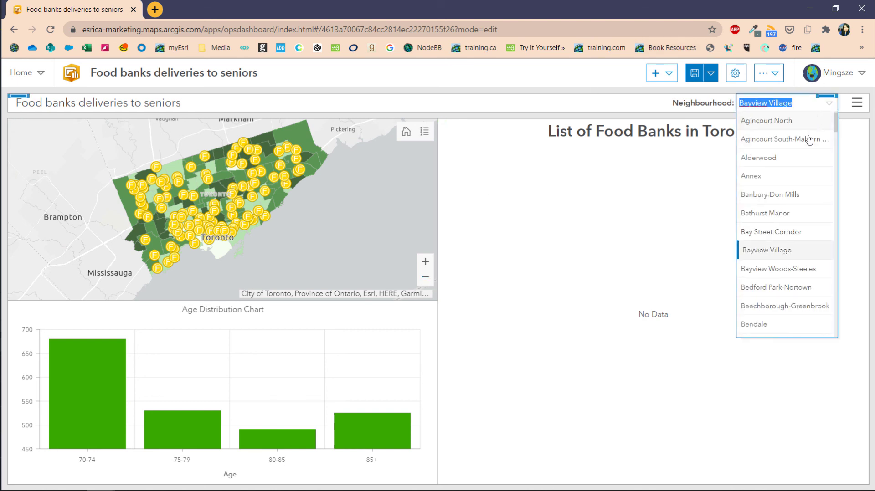
left_click(809, 129)
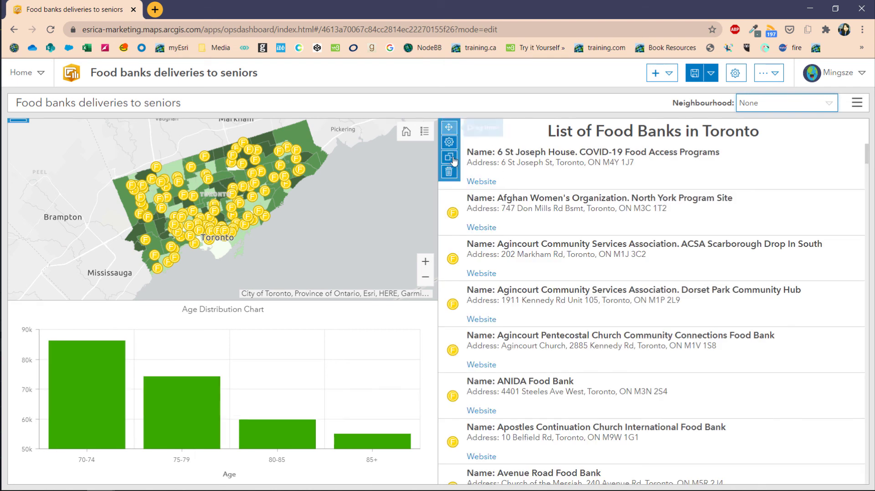
Add a Zoom action to the food bank list targeting Map (1)
left_click(449, 142)
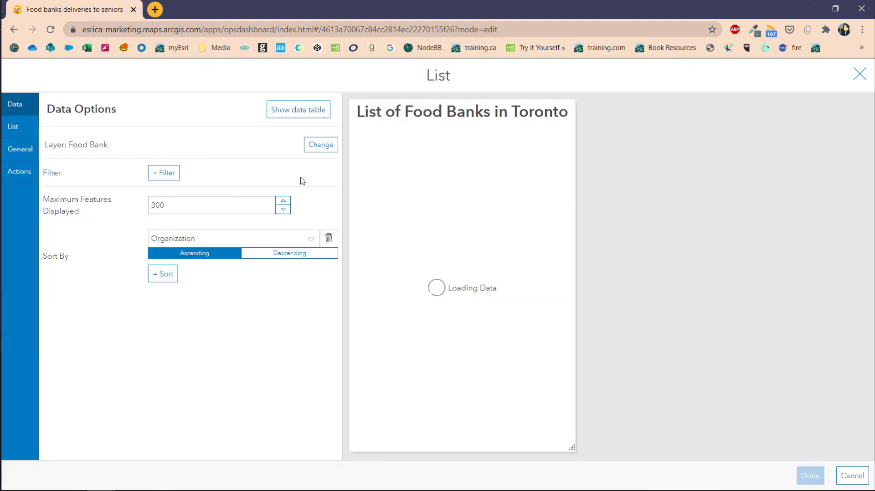
left_click(21, 176)
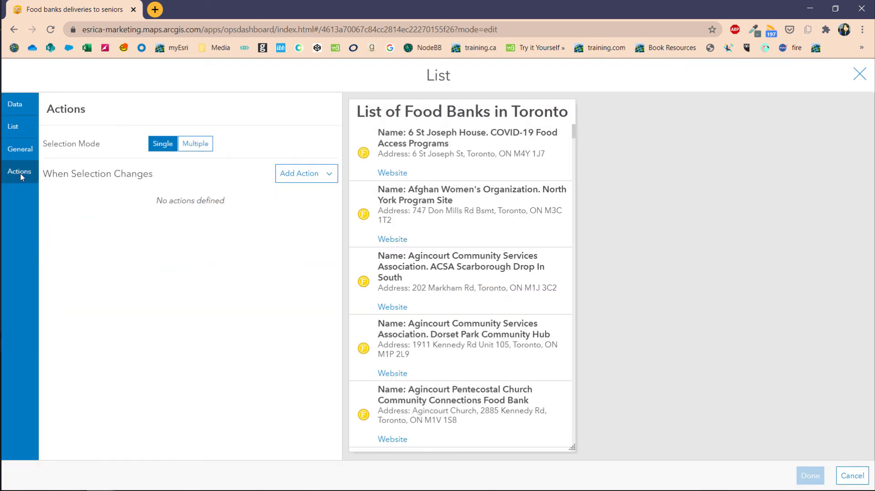
left_click(316, 174)
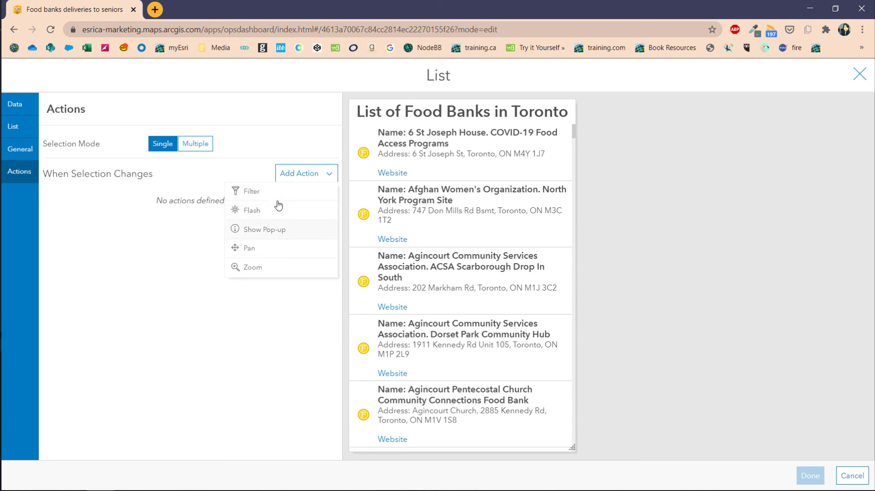
left_click(409, 154)
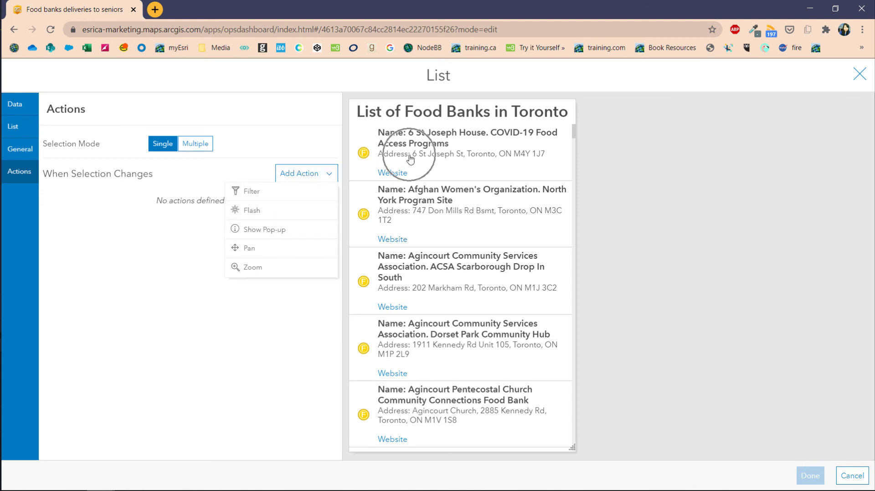
left_click(261, 270)
left_click(294, 200)
left_click(302, 220)
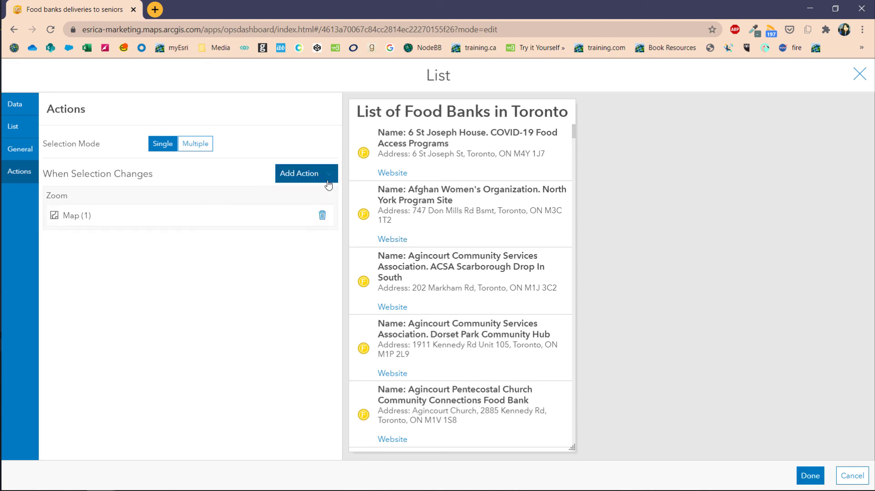
left_click(814, 475)
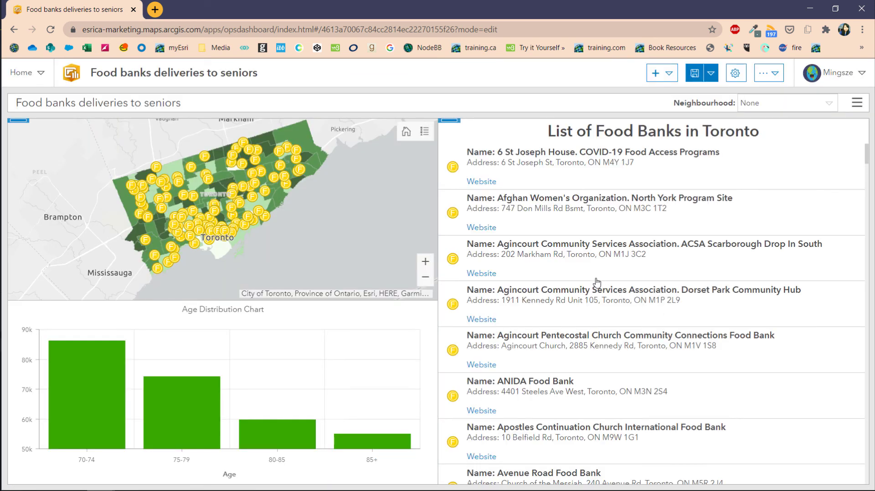
Zoom the map to the Dorset Park Community Hub food bank from the list and open its point's pop-up
left_click(585, 309)
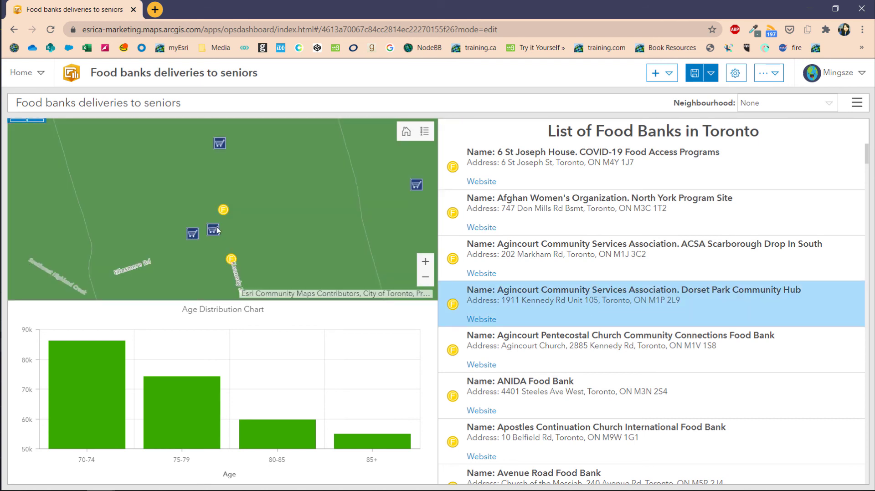
left_click(223, 210)
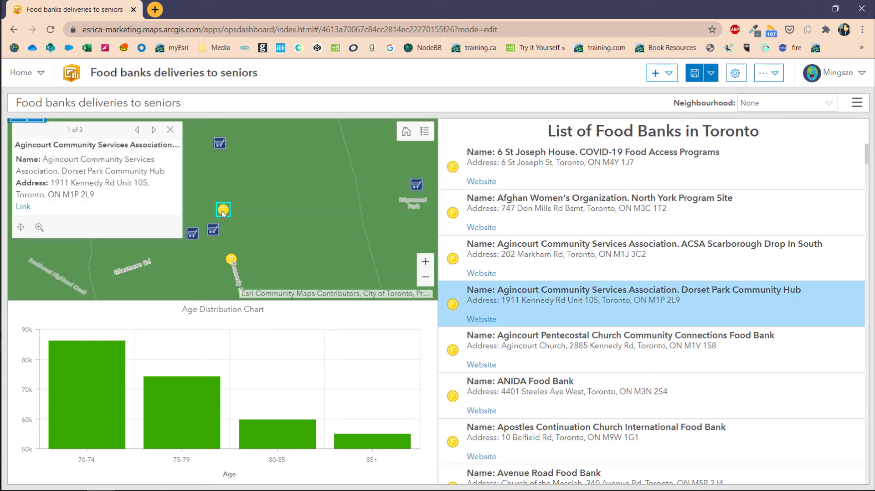